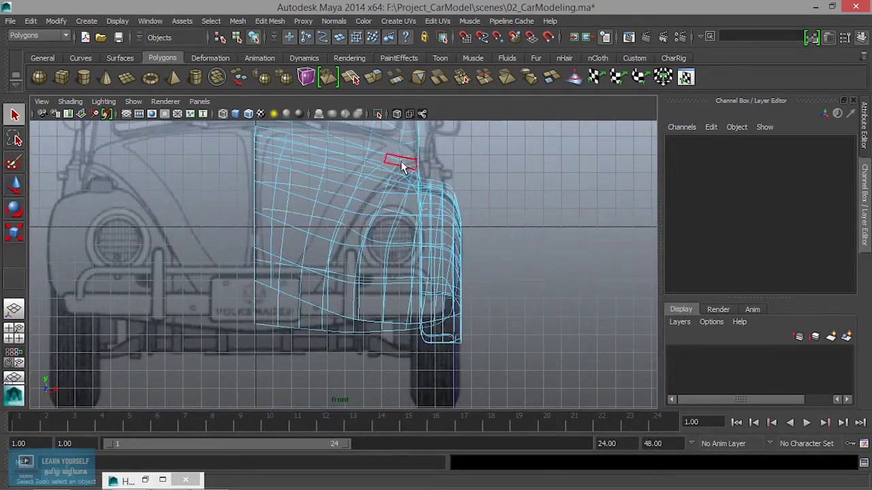
Turn off the smooth preview on the half car body and frame its front fender in perspective
{"action": "key", "text": "1"}
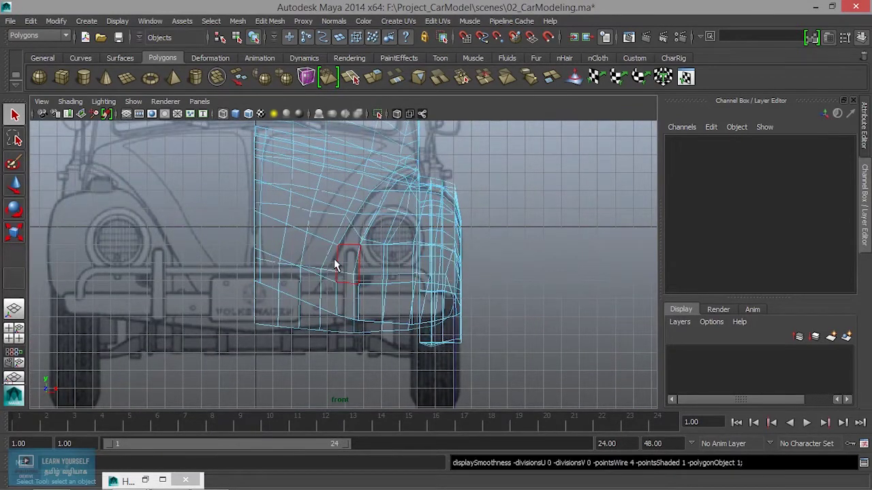
{"action": "middle_click_drag", "start_coordinate": [346, 300], "coordinate": [395, 350], "text": "alt"}
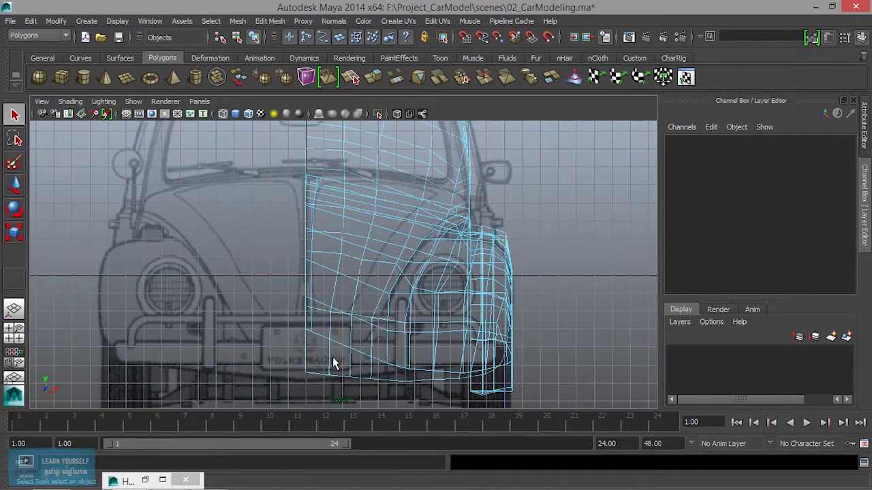
{"action": "key", "text": "space"}
{"action": "left_click_drag", "start_coordinate": [463, 219], "coordinate": [560, 208], "text": "alt"}
{"action": "right_click_drag", "start_coordinate": [494, 202], "coordinate": [547, 196], "text": "alt"}
{"action": "left_click_drag", "start_coordinate": [547, 197], "coordinate": [508, 182], "text": "alt"}
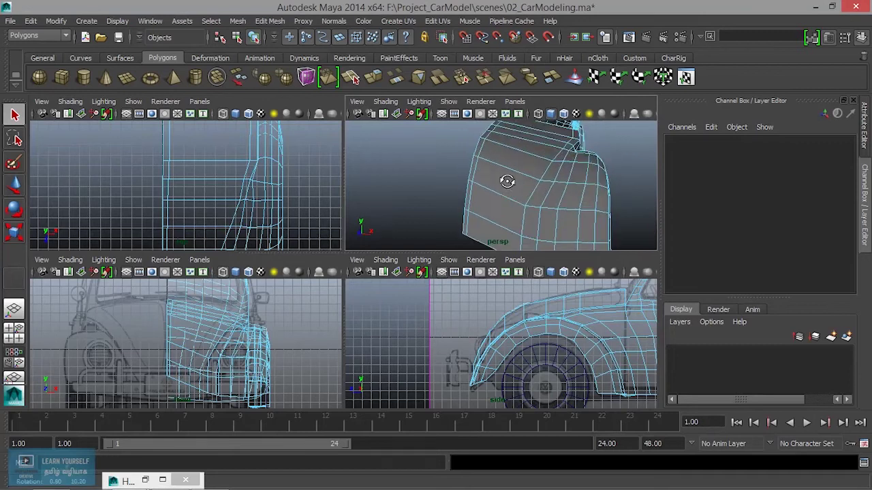
Examine the edges along the seam between the hood and front fender in the perspective and front views
{"action": "right_click_drag", "start_coordinate": [510, 179], "coordinate": [511, 150]}
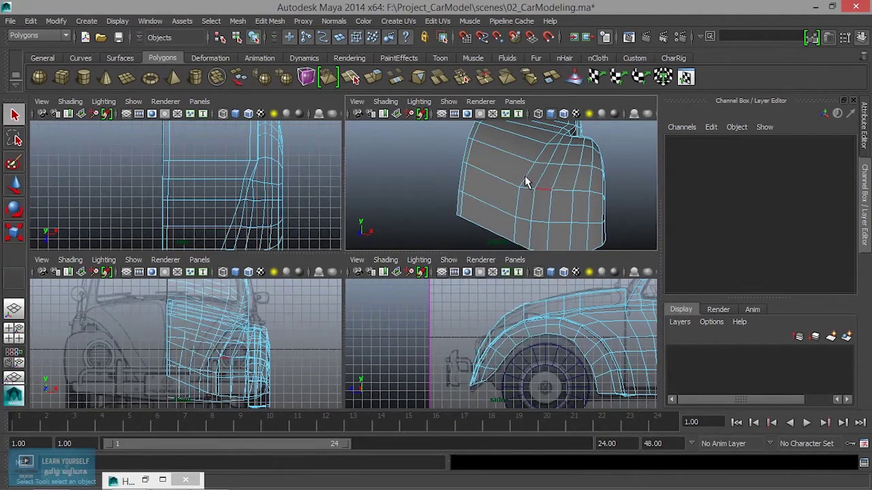
{"action": "left_click", "coordinate": [524, 184]}
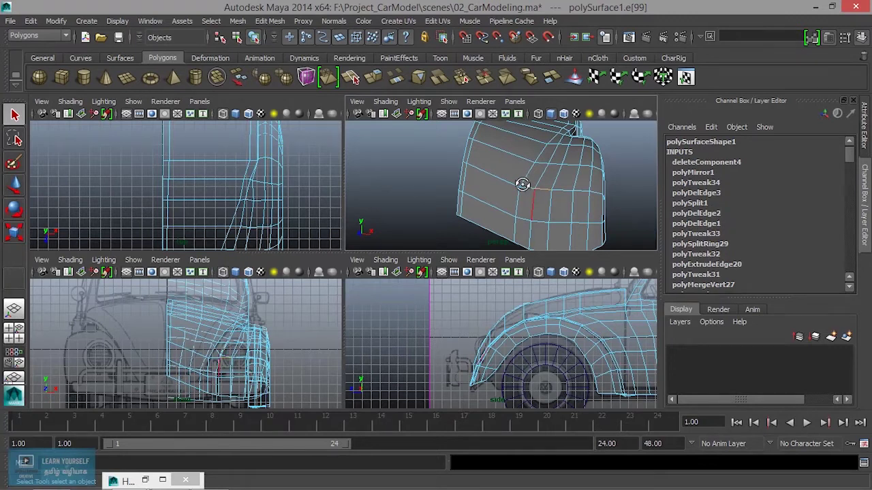
{"action": "scroll", "coordinate": [522, 185], "scroll_direction": "up", "scroll_amount": 3}
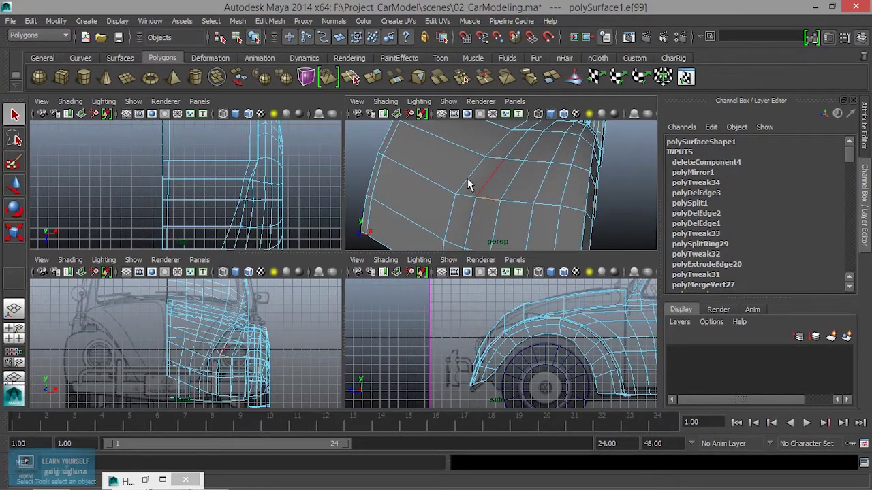
{"action": "scroll", "coordinate": [477, 189], "scroll_direction": "up", "scroll_amount": 4}
{"action": "left_click", "coordinate": [505, 199]}
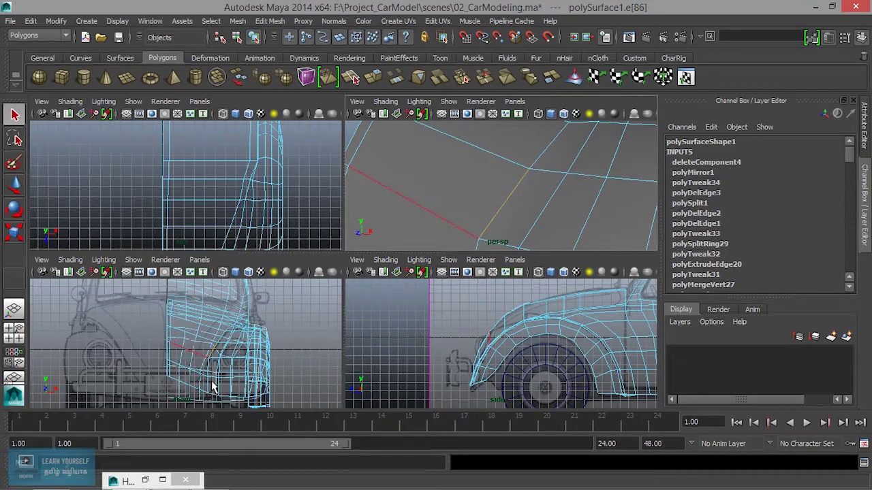
{"action": "middle_click_drag", "start_coordinate": [476, 215], "coordinate": [489, 182], "text": "alt"}
{"action": "right_click_drag", "start_coordinate": [488, 184], "coordinate": [432, 196], "text": "alt"}
{"action": "left_click_drag", "start_coordinate": [472, 199], "coordinate": [542, 183], "text": "alt"}
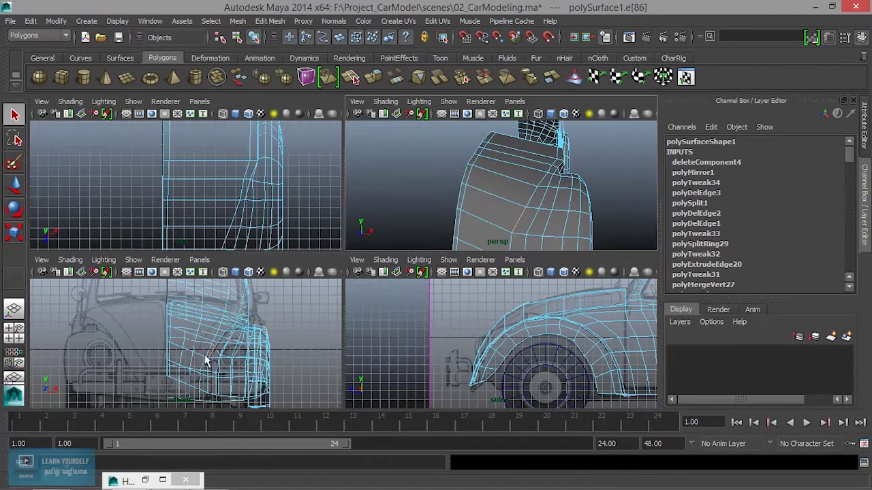
{"action": "left_click", "coordinate": [512, 199]}
{"action": "key", "text": "space"}
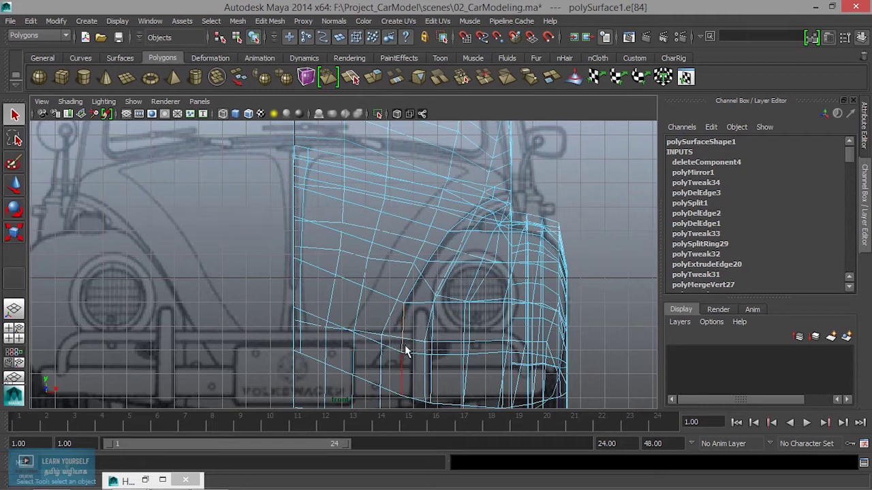
{"action": "left_click", "coordinate": [402, 386]}
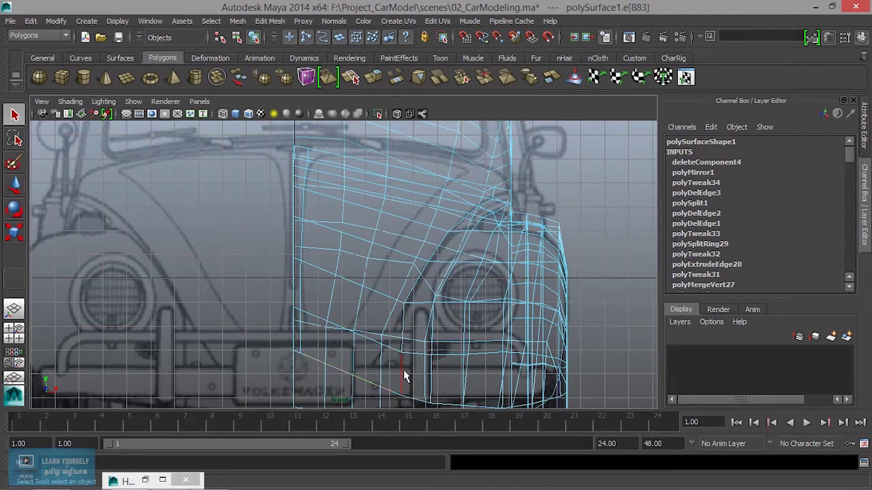
Move the two lowest vertices of the hood-fender seam inward in the front view so the seam continues the fender curve
{"action": "right_click_drag", "start_coordinate": [408, 191], "coordinate": [351, 199]}
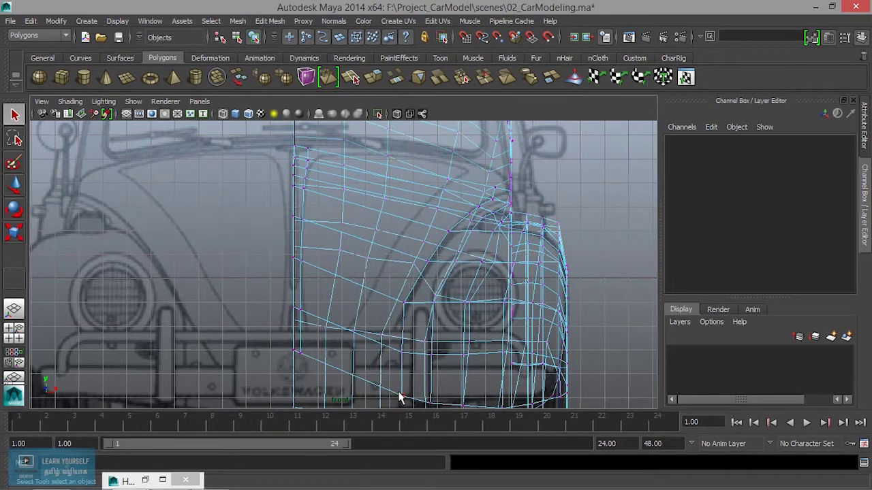
{"action": "left_click_drag", "start_coordinate": [397, 393], "coordinate": [411, 412]}
{"action": "key", "text": "space"}
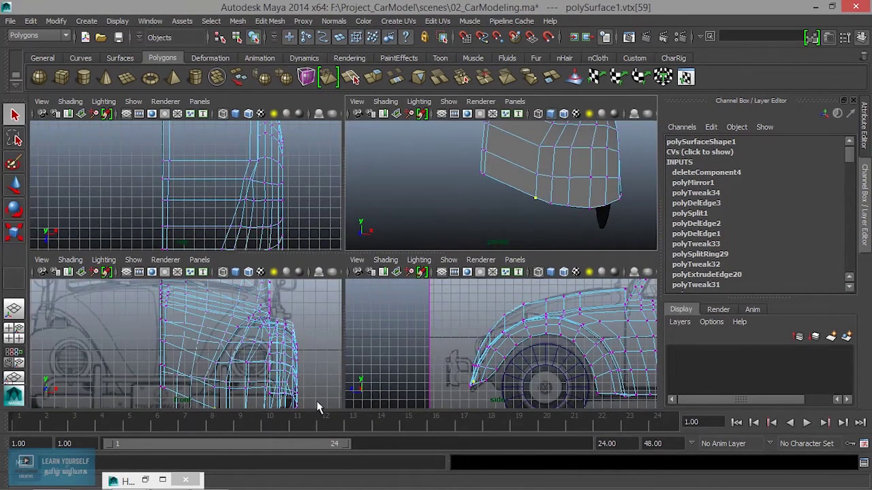
{"action": "key", "text": "w"}
{"action": "key", "text": "space"}
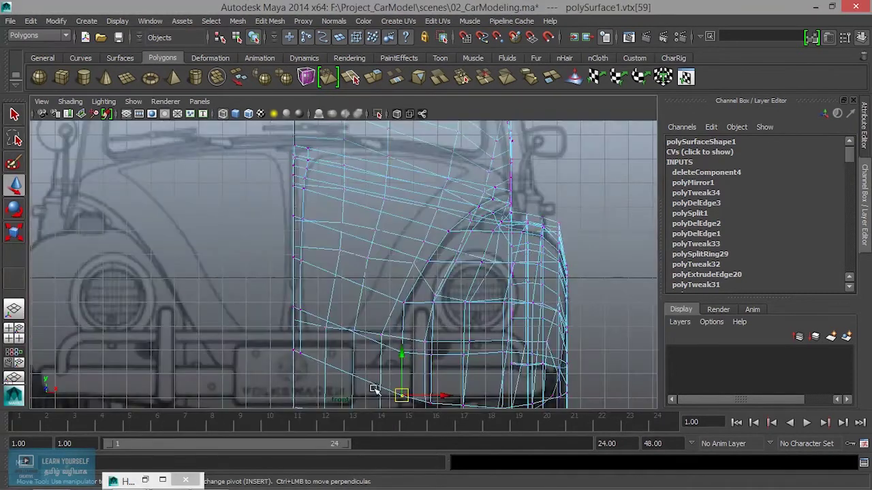
{"action": "left_click_drag", "start_coordinate": [401, 396], "coordinate": [367, 377]}
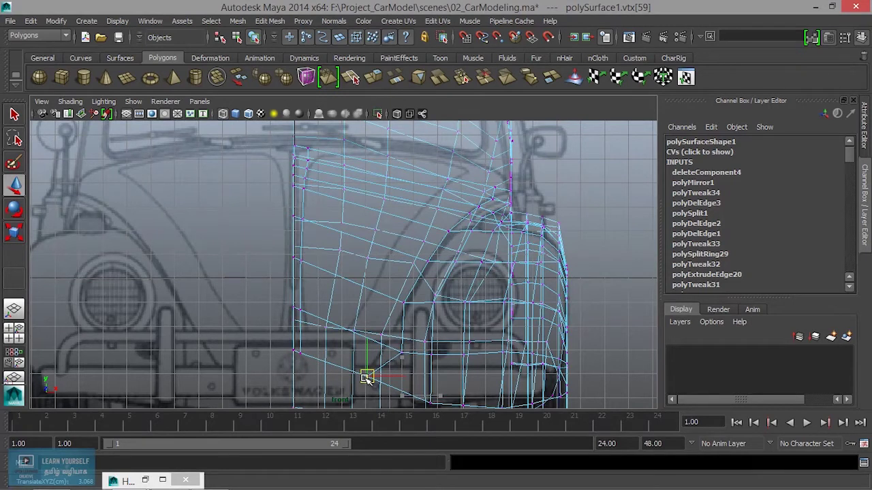
{"action": "left_click", "coordinate": [400, 353]}
{"action": "left_click_drag", "start_coordinate": [403, 355], "coordinate": [383, 354]}
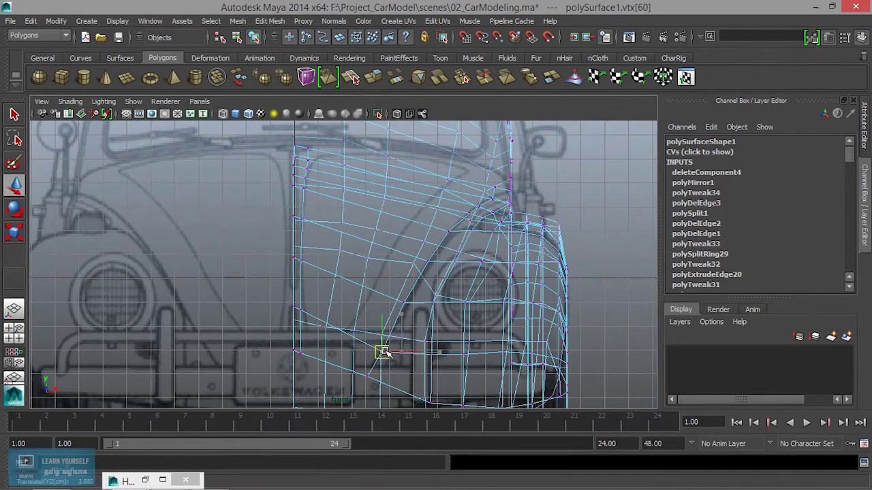
{"action": "left_click", "coordinate": [366, 375]}
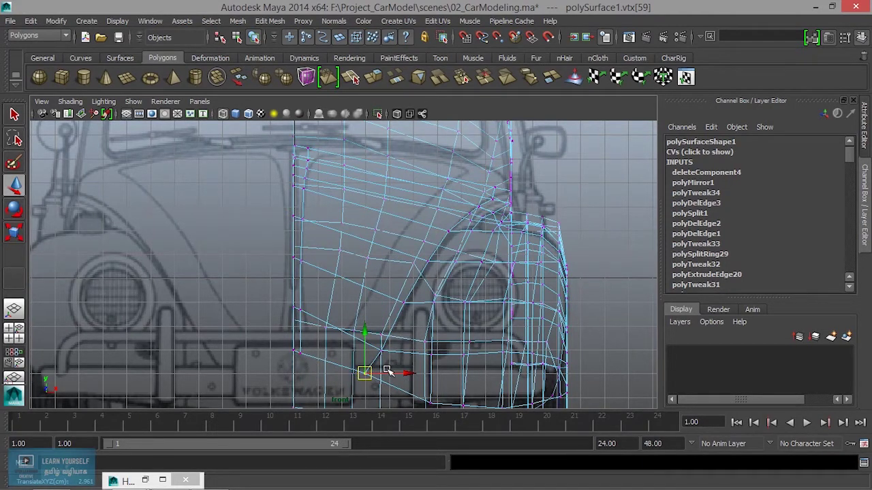
Inspect the repositioned seam vertices and the surrounding front panel in the perspective view
{"action": "key", "text": "space"}
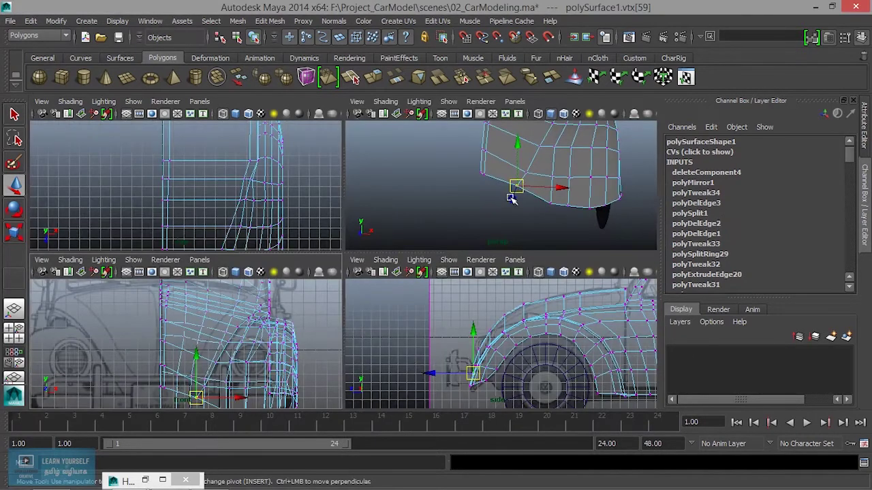
{"action": "mouse_move", "coordinate": [501, 201]}
{"action": "left_mouse_down", "text": "alt"}
{"action": "mouse_move", "coordinate": [494, 213]}
{"action": "mouse_move", "coordinate": [506, 200]}
{"action": "left_mouse_up", "text": "alt"}
{"action": "right_click_drag", "start_coordinate": [506, 205], "coordinate": [520, 212], "text": "alt"}
{"action": "middle_click_drag", "start_coordinate": [519, 212], "coordinate": [501, 233], "text": "alt"}
{"action": "left_click", "coordinate": [507, 172]}
{"action": "left_click", "coordinate": [204, 386]}
{"action": "key", "text": "space"}
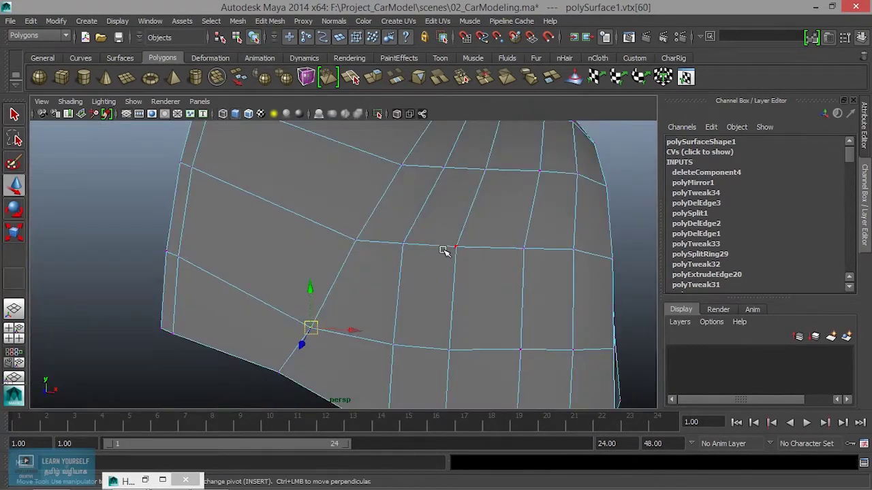
{"action": "scroll", "coordinate": [444, 252], "scroll_direction": "down", "scroll_amount": 5}
{"action": "left_click_drag", "start_coordinate": [415, 252], "coordinate": [415, 269], "text": "alt"}
{"action": "middle_click_drag", "start_coordinate": [415, 269], "coordinate": [466, 215], "text": "alt"}
{"action": "left_click_drag", "start_coordinate": [466, 214], "coordinate": [403, 239], "text": "alt"}
Insert two evenly spaced edge loops through the hood with the Insert Edge Loop Tool set to Multiple edge loops
{"action": "left_click", "coordinate": [273, 21]}
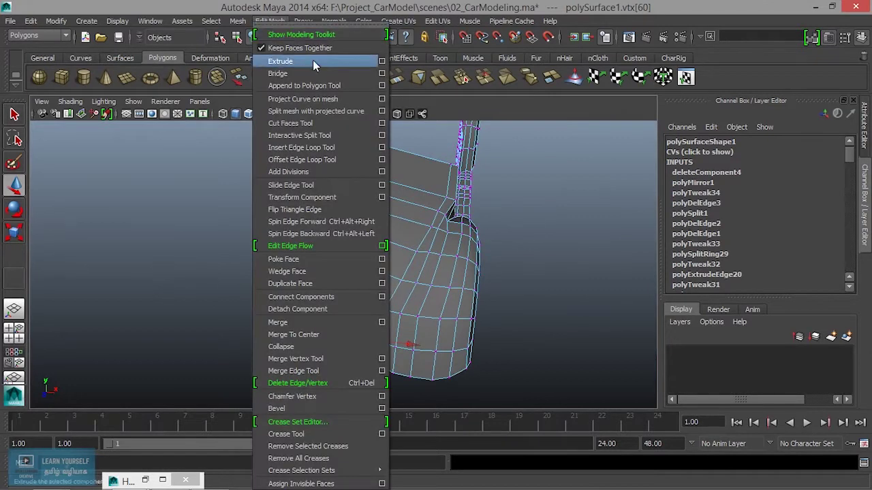
{"action": "left_click", "coordinate": [383, 148]}
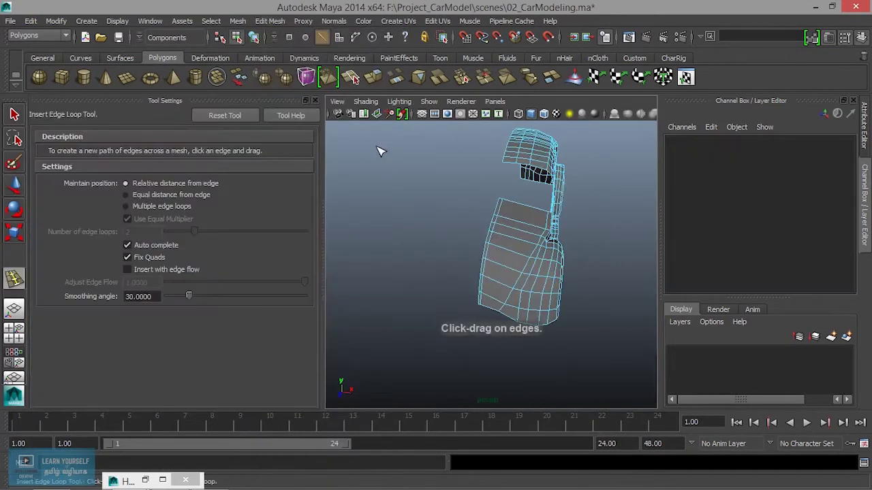
{"action": "left_click", "coordinate": [166, 207]}
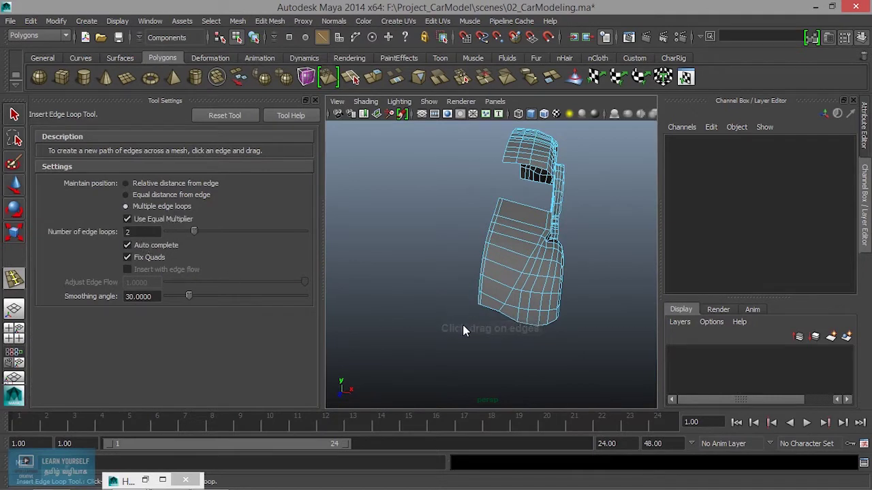
{"action": "left_click", "coordinate": [493, 311]}
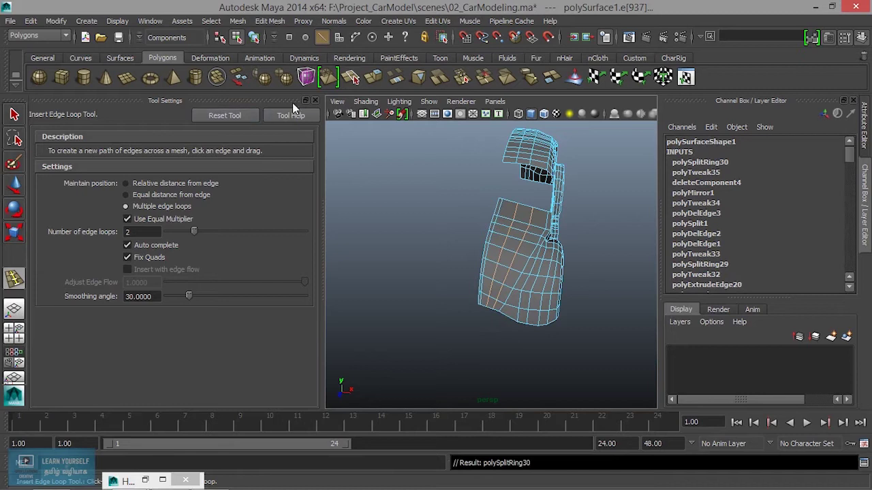
{"action": "left_click", "coordinate": [314, 100]}
Move the bottom vertex of the new edge loop nearer the centre line down in the front view
{"action": "right_click_drag", "start_coordinate": [388, 324], "coordinate": [436, 338], "text": "alt"}
{"action": "middle_click_drag", "start_coordinate": [416, 382], "coordinate": [468, 255], "text": "alt"}
{"action": "right_click_drag", "start_coordinate": [402, 273], "coordinate": [439, 292], "text": "alt"}
{"action": "right_click_drag", "start_coordinate": [443, 199], "coordinate": [399, 190]}
{"action": "key", "text": "q"}
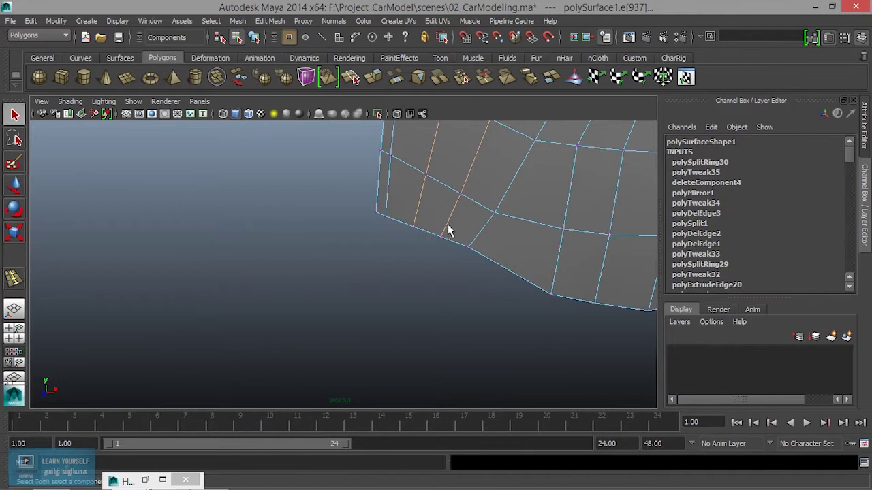
{"action": "left_click", "coordinate": [411, 230]}
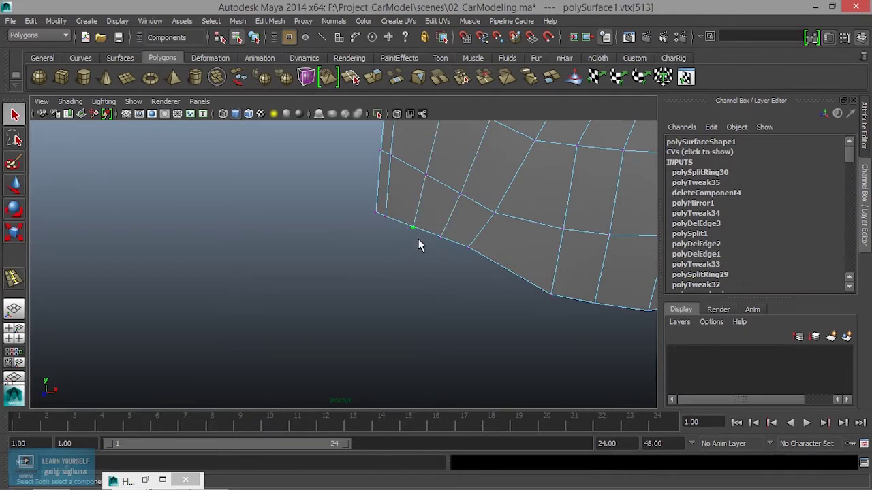
{"action": "key", "text": "space"}
{"action": "key", "text": "space"}
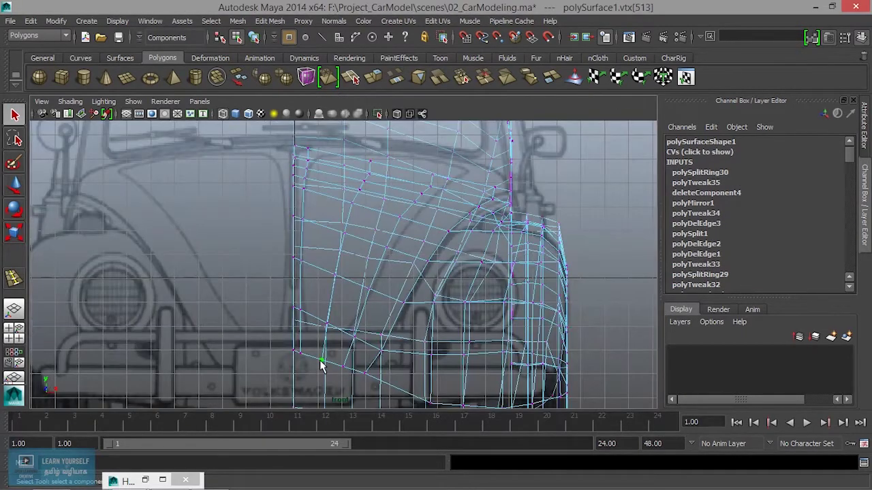
{"action": "middle_click_drag", "start_coordinate": [323, 366], "coordinate": [319, 311], "text": "alt"}
{"action": "key", "text": "w"}
{"action": "left_click_drag", "start_coordinate": [318, 263], "coordinate": [317, 286]}
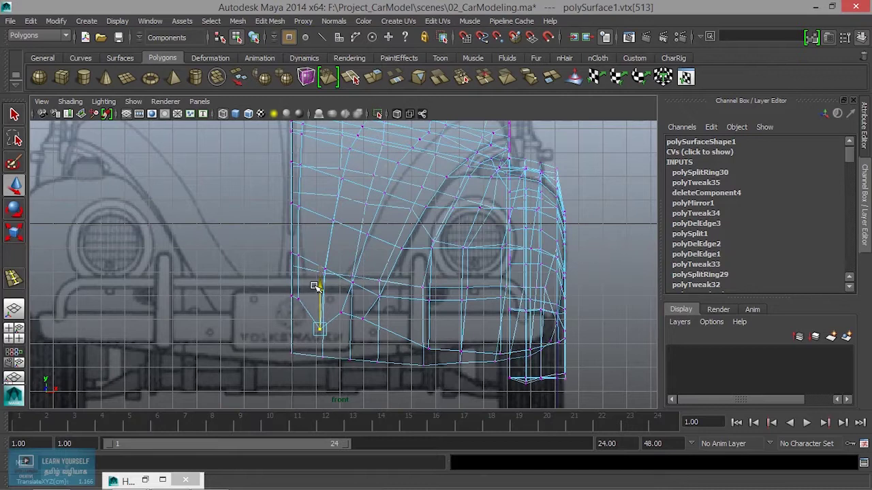
{"action": "right_click_drag", "start_coordinate": [305, 345], "coordinate": [413, 410]}
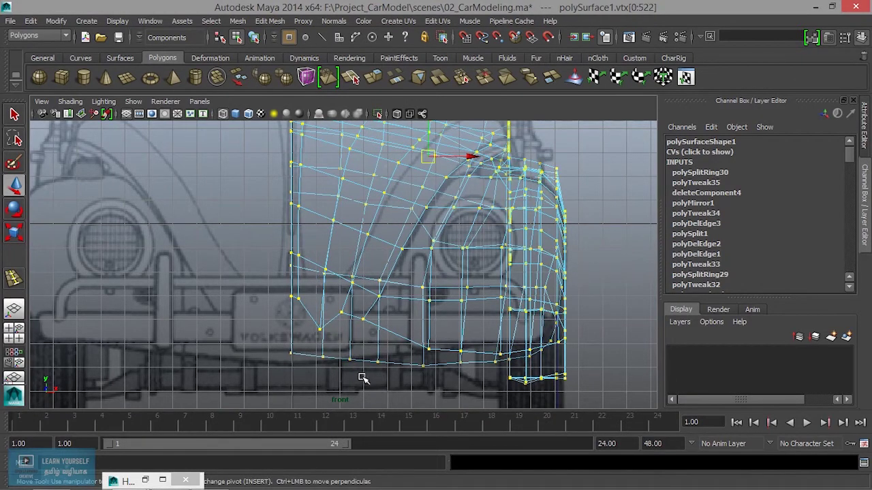
{"action": "key", "text": "ctrl+z"}
Lower the bottom vertex of the other new edge loop and fine-tune its inner neighbour to smooth the lower edge
{"action": "scroll", "coordinate": [354, 368], "scroll_direction": "up", "scroll_amount": 5}
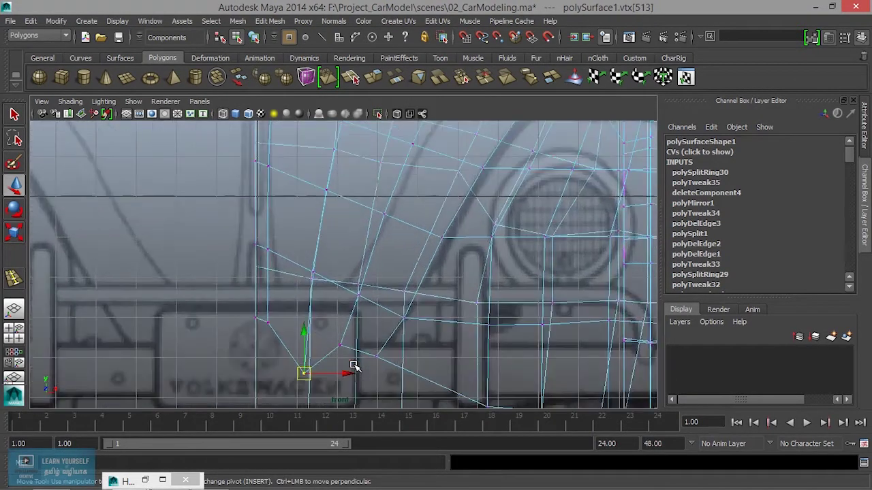
{"action": "left_click", "coordinate": [341, 347]}
{"action": "left_click_drag", "start_coordinate": [339, 306], "coordinate": [297, 365]}
{"action": "key", "text": "v"}
{"action": "left_click", "coordinate": [308, 376]}
{"action": "left_click_drag", "start_coordinate": [305, 335], "coordinate": [306, 344]}
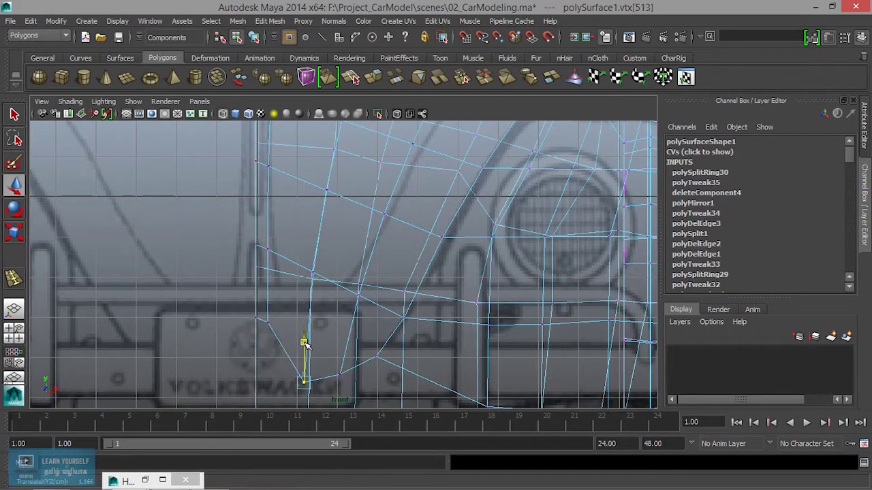
Lower the two bottom vertices at the car's centre line and level the centre-line vertex with its neighbour
{"action": "left_click", "coordinate": [259, 320]}
{"action": "key", "text": "space"}
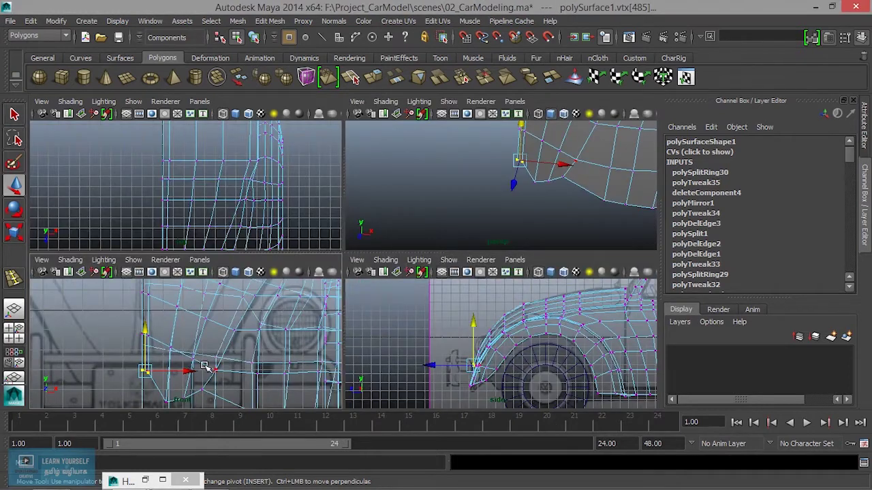
{"action": "key", "text": "space"}
{"action": "left_click_drag", "start_coordinate": [262, 279], "coordinate": [262, 345]}
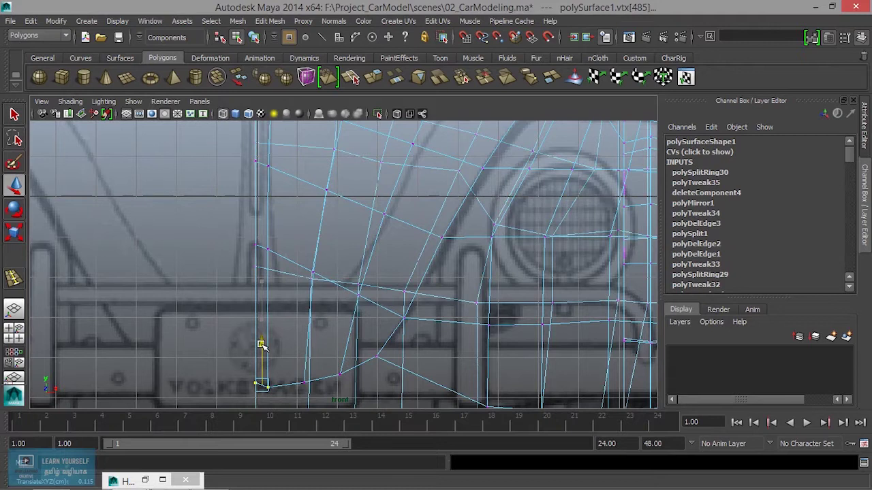
{"action": "scroll", "coordinate": [291, 351], "scroll_direction": "down", "scroll_amount": 2}
{"action": "middle_click_drag", "start_coordinate": [303, 344], "coordinate": [321, 288], "text": "alt"}
{"action": "scroll", "coordinate": [299, 334], "scroll_direction": "up", "scroll_amount": 3}
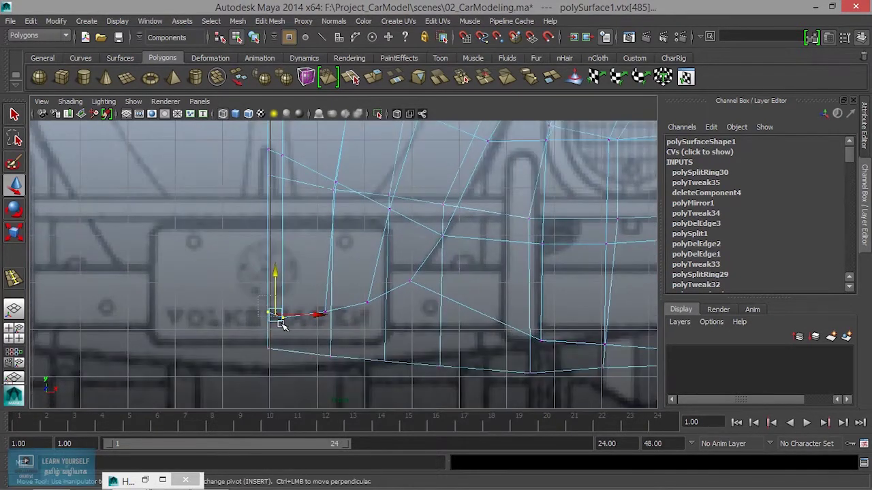
{"action": "left_click", "coordinate": [274, 322]}
{"action": "left_click_drag", "start_coordinate": [265, 267], "coordinate": [266, 274]}
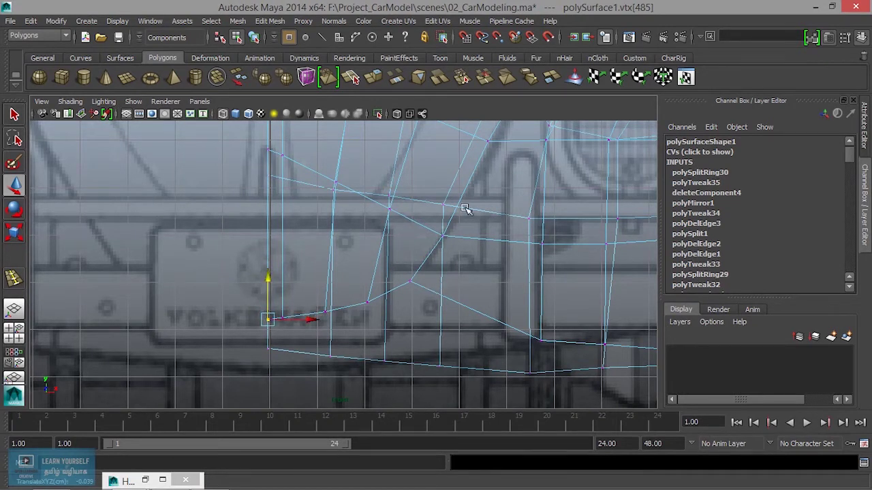
Select the three rear vertices along the crease at the hood's outer edge, starting from the windshield end
{"action": "key", "text": "space"}
{"action": "key", "text": "space"}
{"action": "left_click_drag", "start_coordinate": [483, 230], "coordinate": [436, 262], "text": "alt"}
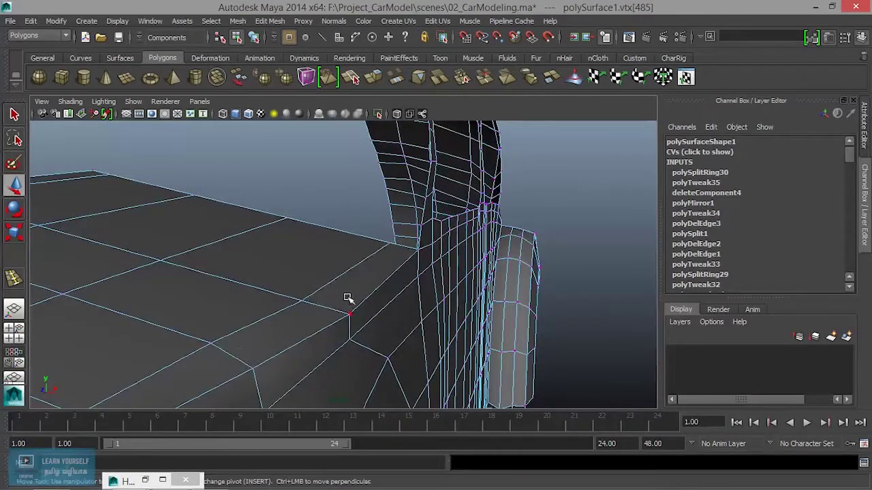
{"action": "left_click", "coordinate": [302, 300]}
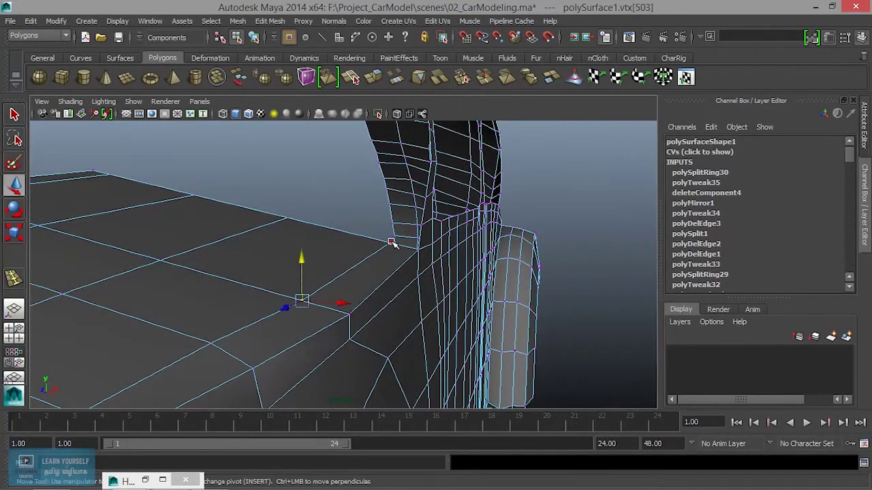
{"action": "left_click", "coordinate": [390, 244], "text": "shift"}
{"action": "middle_click_drag", "start_coordinate": [389, 300], "coordinate": [418, 274], "text": "alt"}
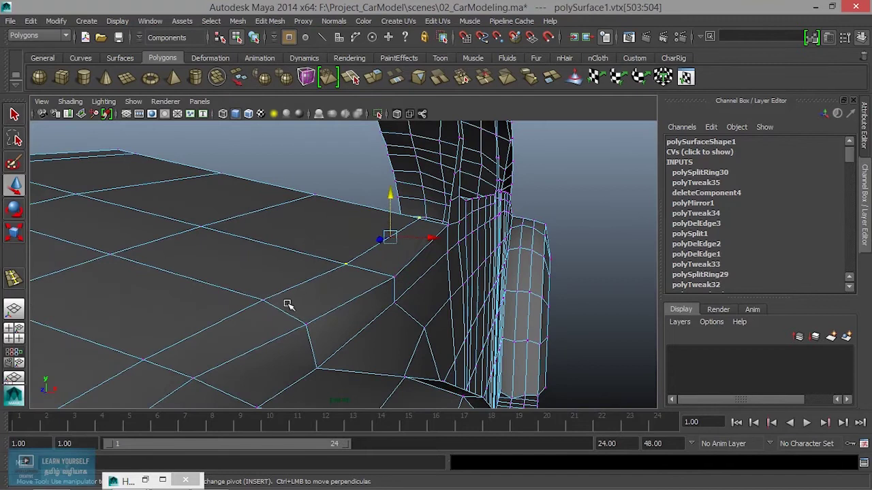
{"action": "left_click", "coordinate": [264, 300], "text": "shift"}
{"action": "key", "text": "space"}
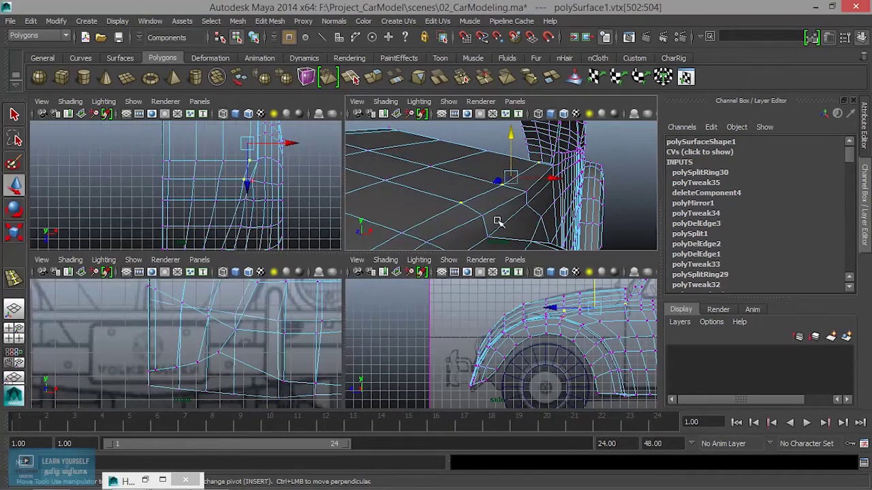
Try raising the three selected hood-edge vertices against the side blueprint, and undo both moves
{"action": "left_click_drag", "start_coordinate": [483, 198], "coordinate": [410, 203], "text": "alt"}
{"action": "left_click_drag", "start_coordinate": [457, 142], "coordinate": [457, 136]}
{"action": "right_click_drag", "start_coordinate": [498, 342], "coordinate": [557, 360], "text": "alt"}
{"action": "middle_click_drag", "start_coordinate": [537, 346], "coordinate": [406, 361], "text": "alt"}
{"action": "right_click_drag", "start_coordinate": [409, 334], "coordinate": [486, 329], "text": "alt"}
{"action": "middle_click_drag", "start_coordinate": [487, 320], "coordinate": [489, 344], "text": "alt"}
{"action": "right_click_drag", "start_coordinate": [489, 344], "coordinate": [490, 341], "text": "alt"}
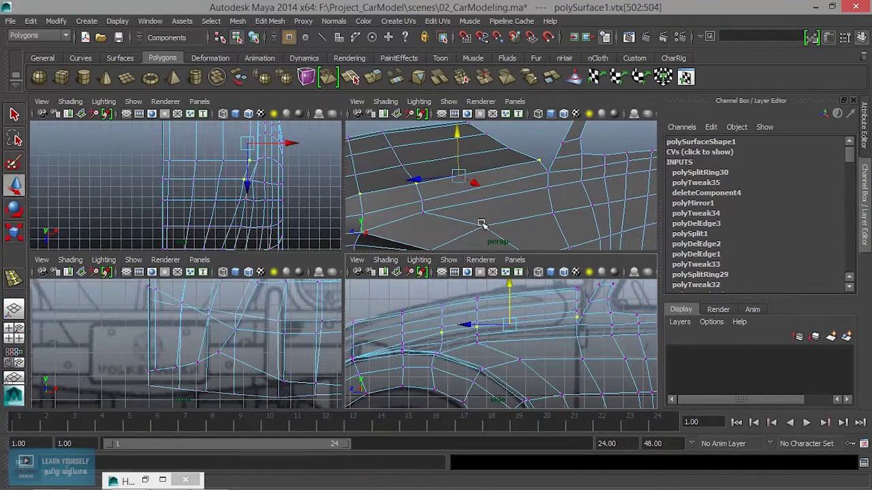
{"action": "left_click_drag", "start_coordinate": [510, 295], "coordinate": [514, 288]}
{"action": "left_click_drag", "start_coordinate": [515, 209], "coordinate": [491, 181], "text": "alt"}
{"action": "key", "text": "ctrl+z"}
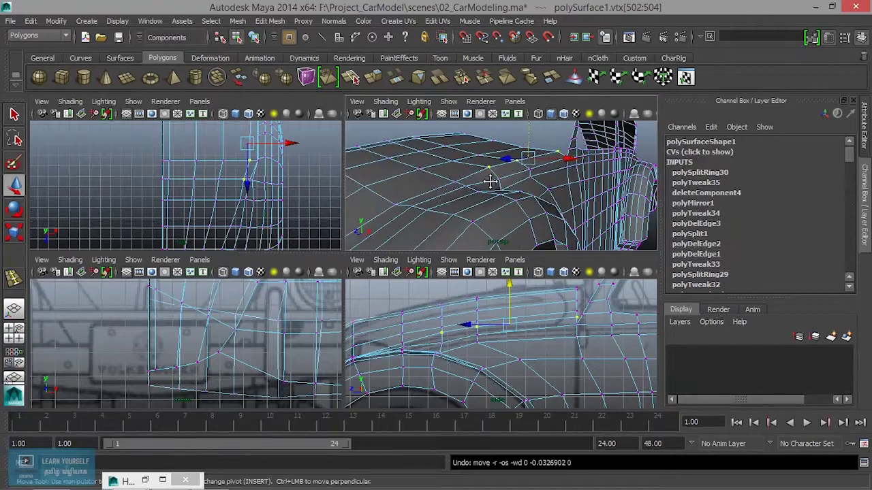
{"action": "key", "text": "ctrl+z"}
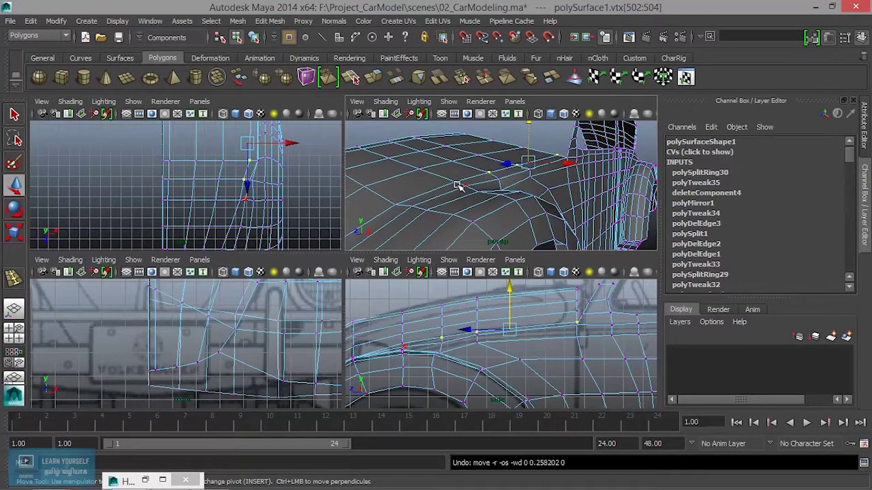
Add the next vertex toward the front to the selection and raise the four hood-edge vertices slightly
{"action": "left_click", "coordinate": [456, 182], "text": "shift"}
{"action": "left_click_drag", "start_coordinate": [463, 202], "coordinate": [502, 197], "text": "alt"}
{"action": "key", "text": "ctrl+z"}
{"action": "left_click", "coordinate": [480, 192], "text": "shift"}
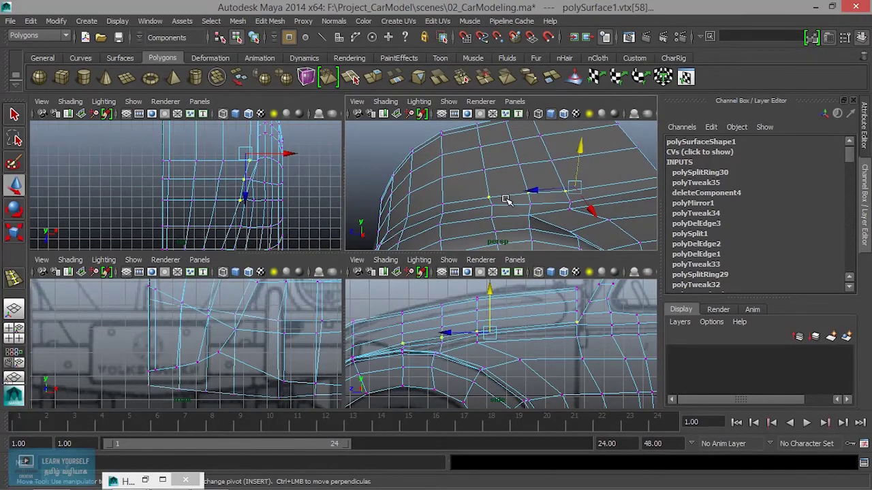
{"action": "key", "text": "ctrl+space"}
{"action": "left_click_drag", "start_coordinate": [607, 209], "coordinate": [662, 145], "text": "alt"}
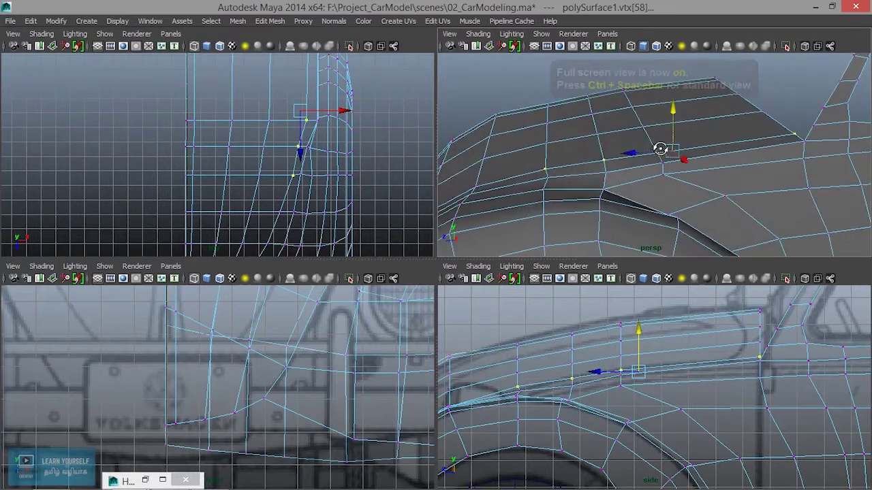
{"action": "left_click_drag", "start_coordinate": [671, 113], "coordinate": [672, 103]}
{"action": "left_click_drag", "start_coordinate": [640, 150], "coordinate": [721, 163], "text": "alt"}
{"action": "left_click_drag", "start_coordinate": [721, 163], "coordinate": [611, 147], "text": "alt"}
Nudge the next vertex along the hood's outer edge slightly toward the front of the car
{"action": "left_click", "coordinate": [700, 195]}
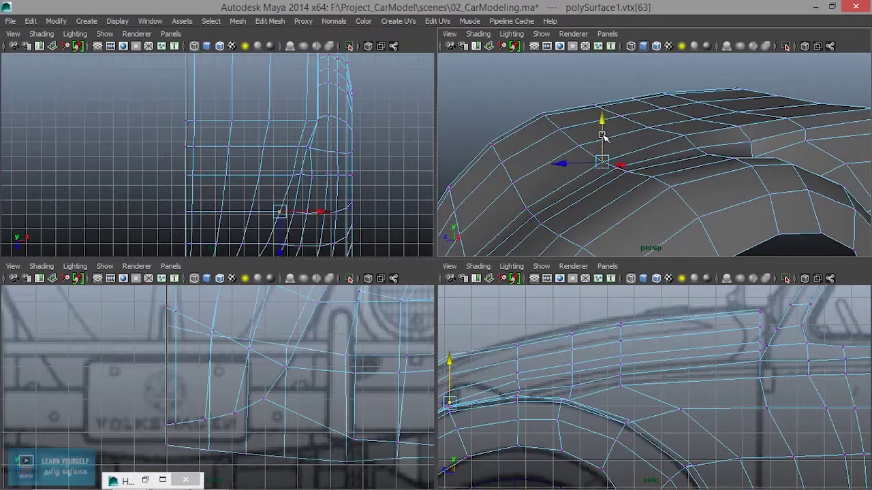
{"action": "left_click_drag", "start_coordinate": [565, 164], "coordinate": [563, 163]}
{"action": "left_click_drag", "start_coordinate": [592, 189], "coordinate": [687, 151], "text": "alt"}
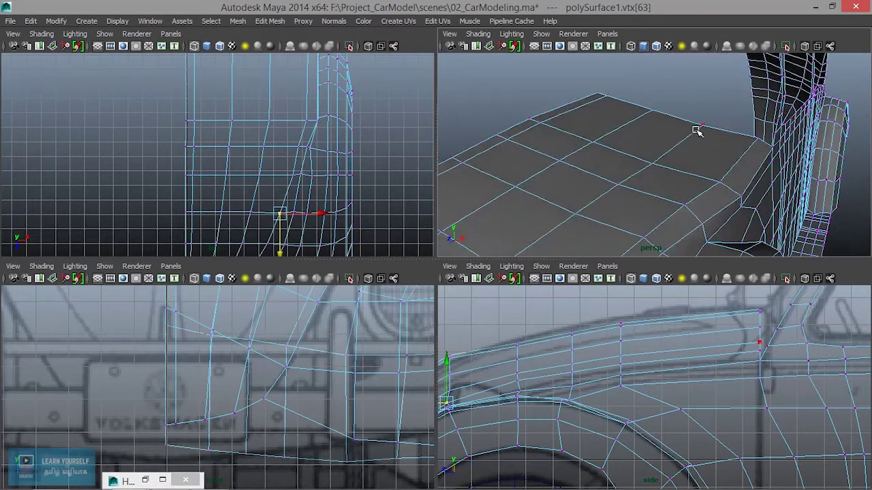
Select the hood's lengthwise edge loops in edge mode and raise the one nearer the centre line slightly
{"action": "right_click_drag", "start_coordinate": [688, 136], "coordinate": [685, 109]}
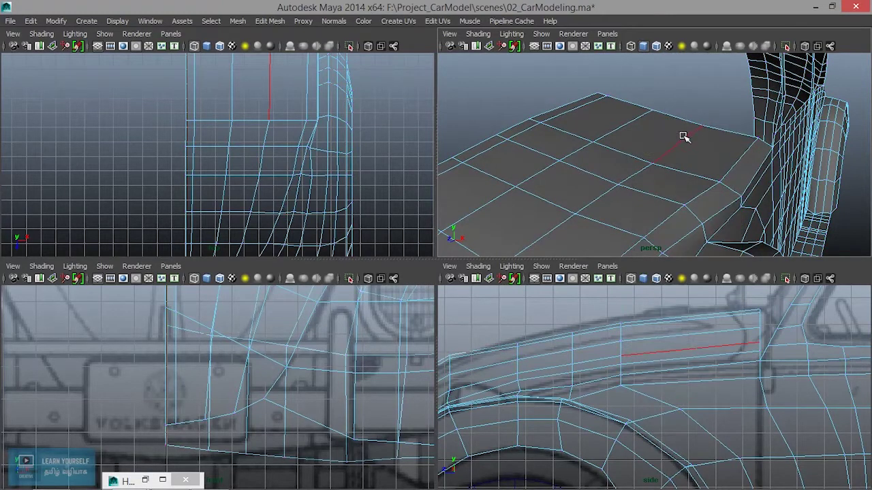
{"action": "left_click", "coordinate": [680, 145]}
{"action": "left_click_drag", "start_coordinate": [680, 145], "coordinate": [681, 126], "text": "alt"}
{"action": "left_click", "coordinate": [669, 126], "text": "shift"}
{"action": "left_click", "coordinate": [693, 130]}
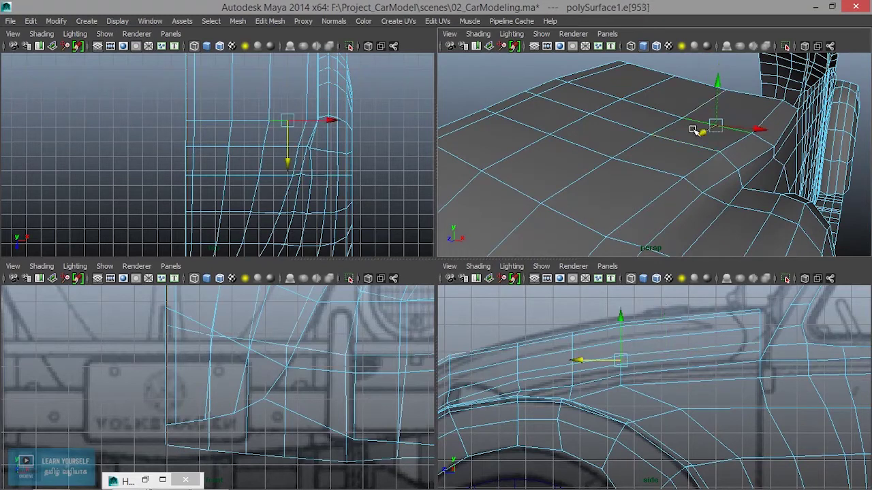
{"action": "left_click_drag", "start_coordinate": [696, 109], "coordinate": [693, 138], "text": "alt"}
{"action": "left_click", "coordinate": [701, 105]}
{"action": "middle_click_drag", "start_coordinate": [691, 189], "coordinate": [767, 87], "text": "alt"}
{"action": "left_click_drag", "start_coordinate": [767, 87], "coordinate": [594, 179], "text": "alt"}
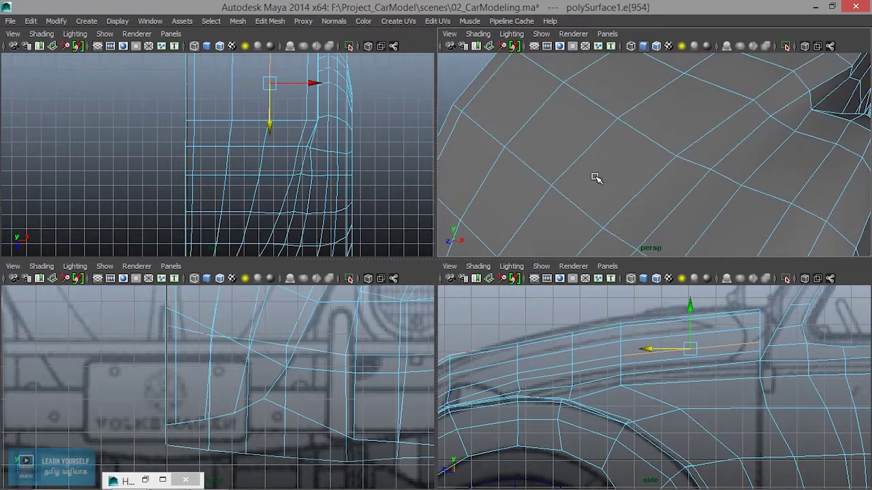
{"action": "left_click", "coordinate": [599, 136], "text": "shift"}
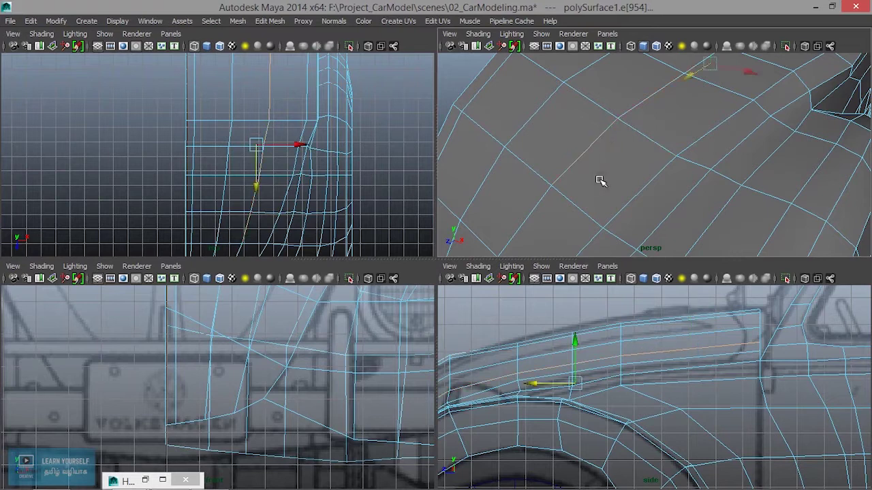
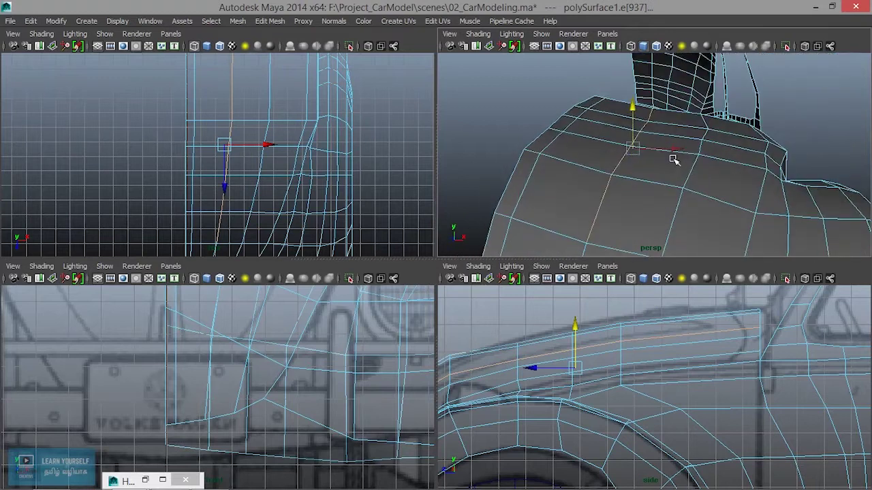
{"action": "left_click_drag", "start_coordinate": [633, 109], "coordinate": [633, 105]}
{"action": "left_click_drag", "start_coordinate": [670, 154], "coordinate": [606, 164], "text": "alt"}
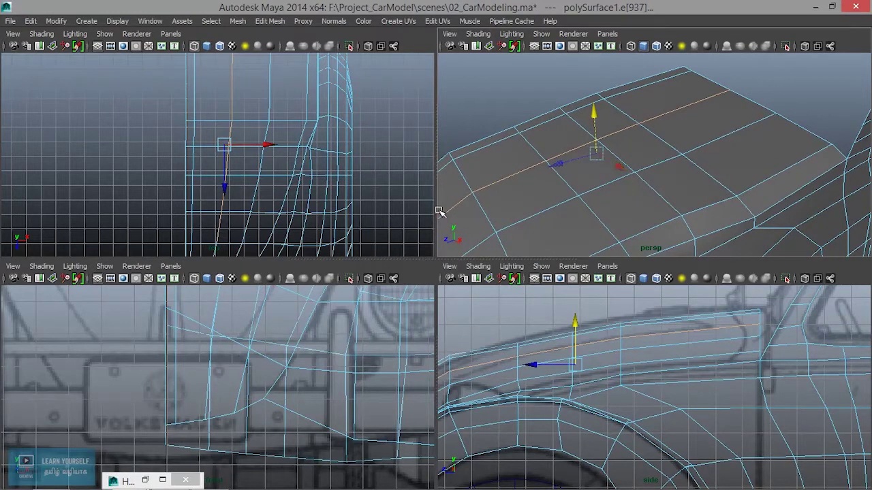
Move the three rear hood-edge vertices nearest the centre line back to the windshield base in the top view
{"action": "key", "text": "space"}
{"action": "scroll", "coordinate": [473, 278], "scroll_direction": "down", "scroll_amount": 3}
{"action": "scroll", "coordinate": [472, 278], "scroll_direction": "up", "scroll_amount": 8}
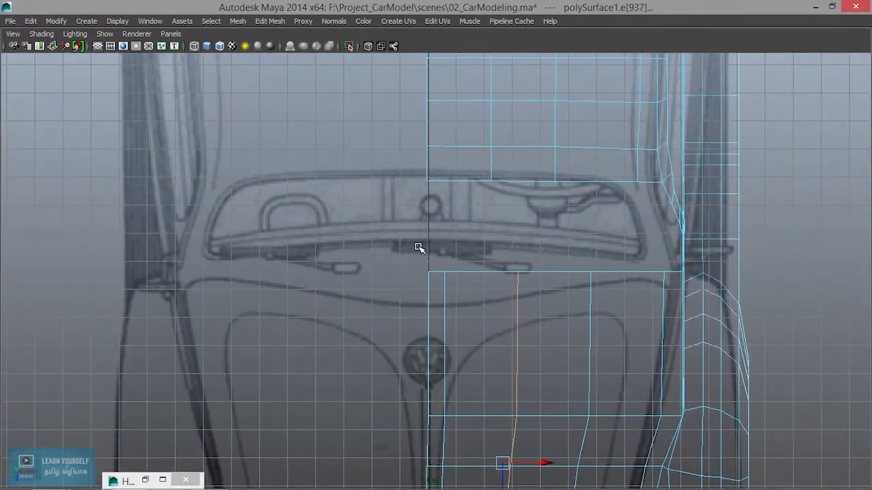
{"action": "right_click", "coordinate": [443, 269]}
{"action": "left_click", "coordinate": [395, 186]}
{"action": "left_click", "coordinate": [429, 285]}
{"action": "left_click_drag", "start_coordinate": [431, 319], "coordinate": [433, 284]}
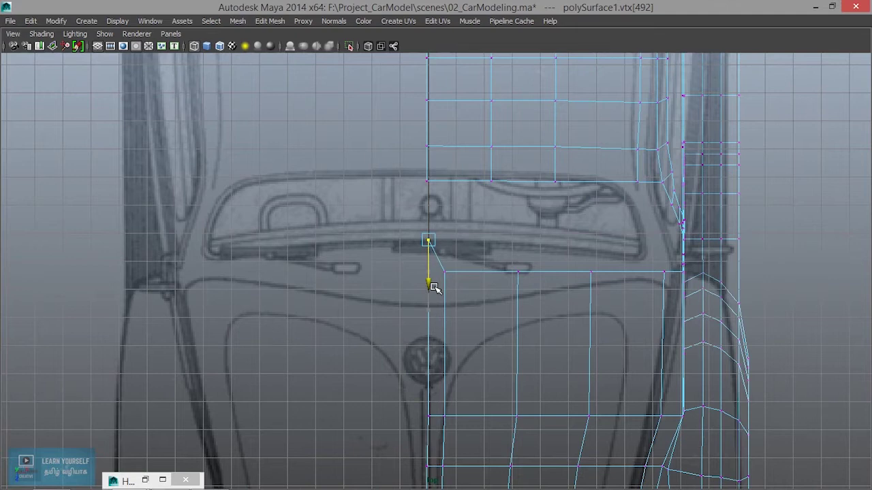
{"action": "left_click", "coordinate": [444, 272]}
{"action": "left_click_drag", "start_coordinate": [448, 319], "coordinate": [448, 285]}
{"action": "left_click", "coordinate": [518, 272]}
{"action": "left_click_drag", "start_coordinate": [520, 313], "coordinate": [520, 286]}
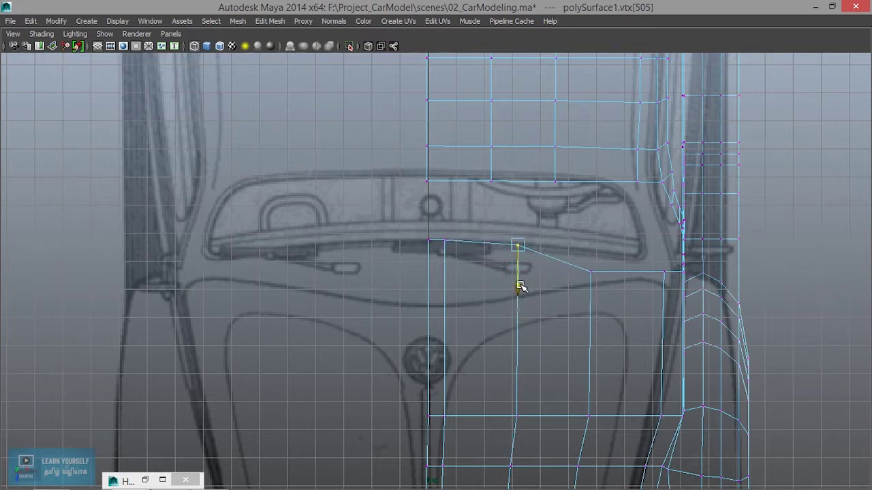
Move the next two outer vertices of the hood's rear edge backward to follow the windshield base curve
{"action": "left_click_drag", "start_coordinate": [564, 246], "coordinate": [599, 294]}
{"action": "key", "text": "ctrl+z"}
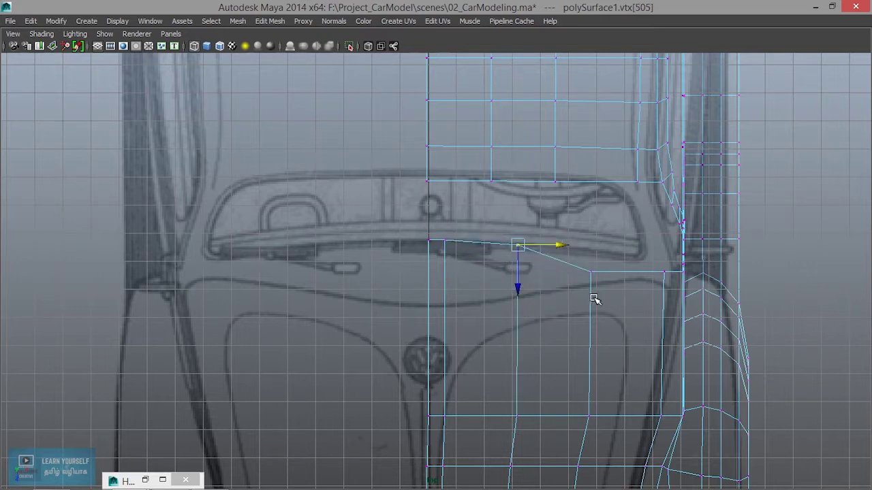
{"action": "left_click", "coordinate": [590, 272]}
{"action": "left_click_drag", "start_coordinate": [590, 313], "coordinate": [591, 296]}
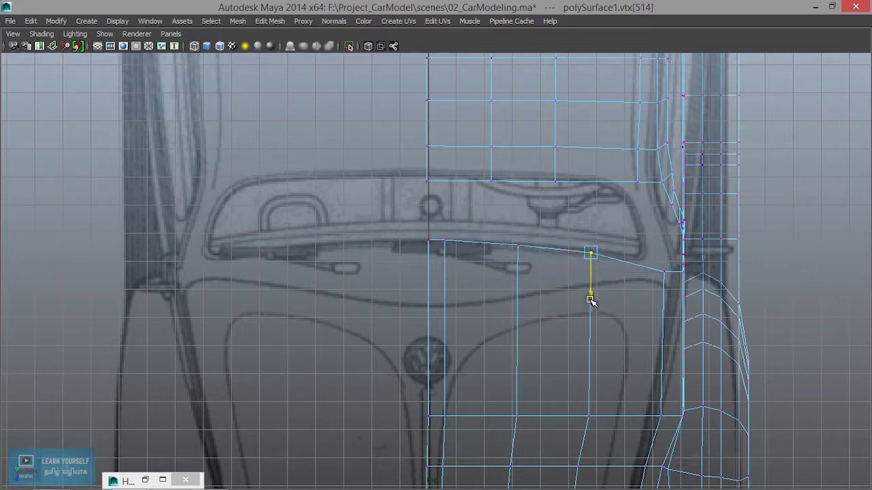
{"action": "left_click", "coordinate": [662, 272]}
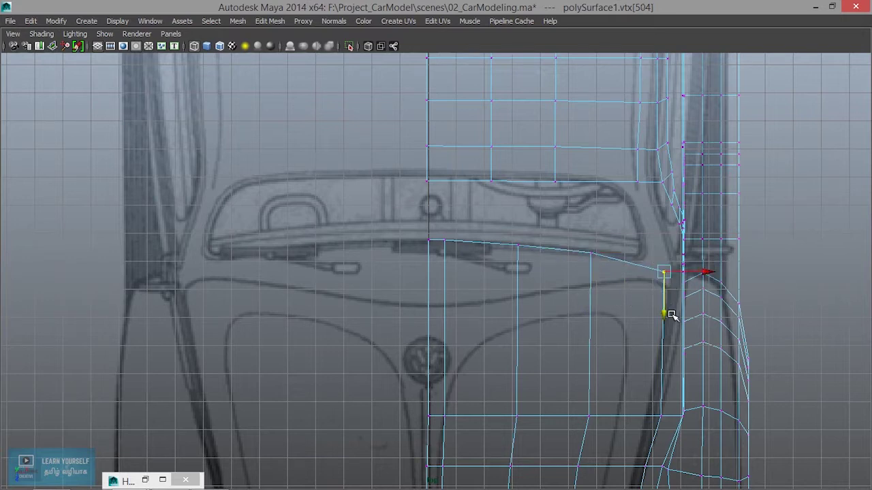
{"action": "left_click_drag", "start_coordinate": [666, 315], "coordinate": [667, 312]}
Try shifting the hood's rear corner vertex inward and adjusting the side vertex ahead of it, and undo the latest moves
{"action": "left_click_drag", "start_coordinate": [574, 236], "coordinate": [590, 299]}
{"action": "left_click", "coordinate": [662, 267]}
{"action": "left_click_drag", "start_coordinate": [667, 269], "coordinate": [664, 309]}
{"action": "left_click_drag", "start_coordinate": [701, 273], "coordinate": [685, 266]}
{"action": "left_click_drag", "start_coordinate": [644, 309], "coordinate": [647, 303]}
{"action": "middle_click_drag", "start_coordinate": [671, 398], "coordinate": [662, 289], "text": "alt"}
{"action": "left_click_drag", "start_coordinate": [643, 299], "coordinate": [699, 312]}
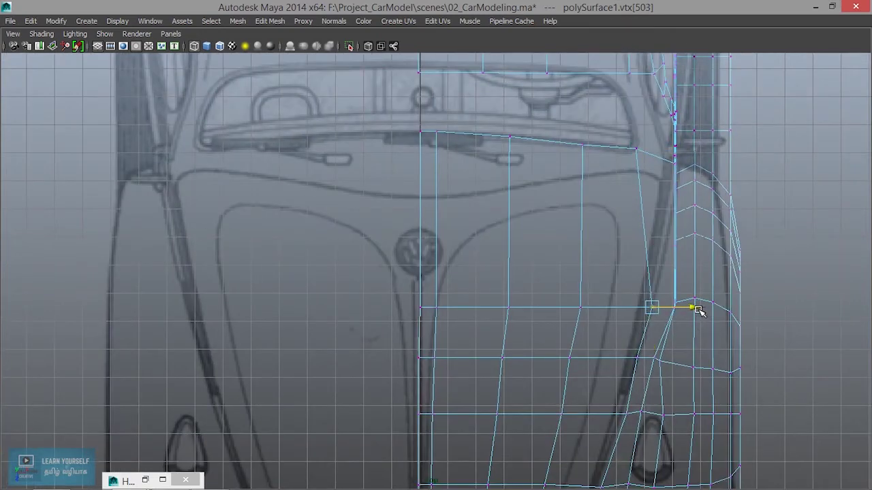
{"action": "key", "text": "ctrl+z"}
{"action": "key", "text": "ctrl+z"}
{"action": "key", "text": "ctrl+z"}
{"action": "key", "text": "ctrl+z"}
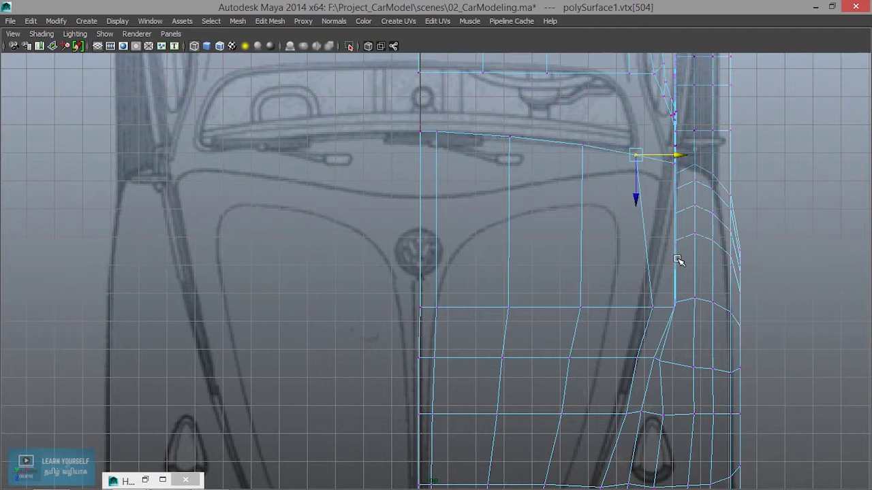
Move the hood's rear corner vertex outward to the blueprint's hood seam line
{"action": "left_click_drag", "start_coordinate": [692, 160], "coordinate": [713, 160]}
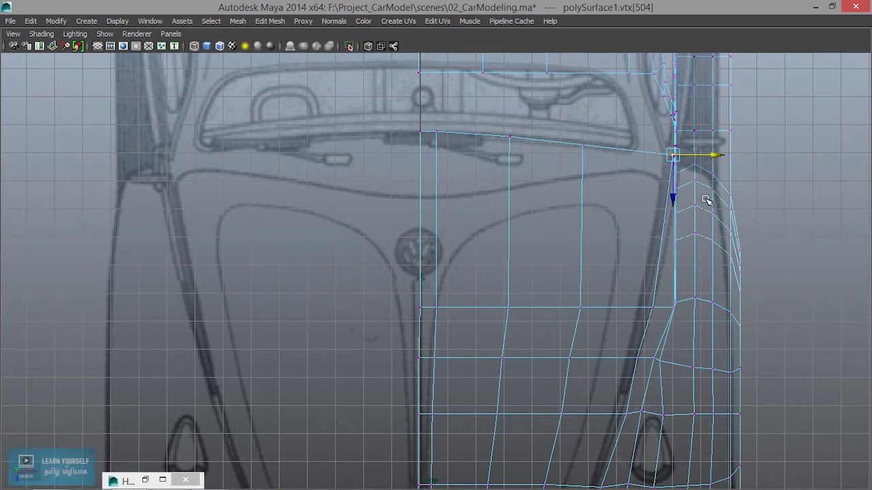
{"action": "left_click", "coordinate": [647, 257]}
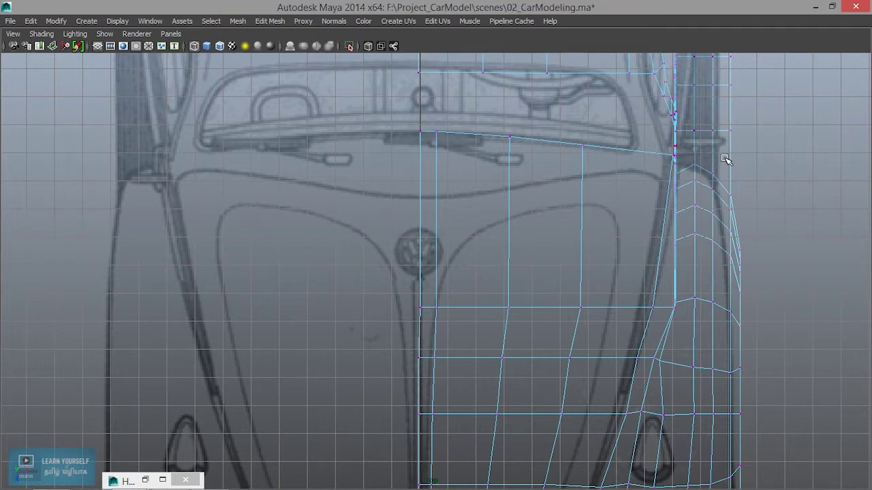
{"action": "key", "text": "ctrl+z"}
{"action": "left_click_drag", "start_coordinate": [720, 156], "coordinate": [710, 155]}
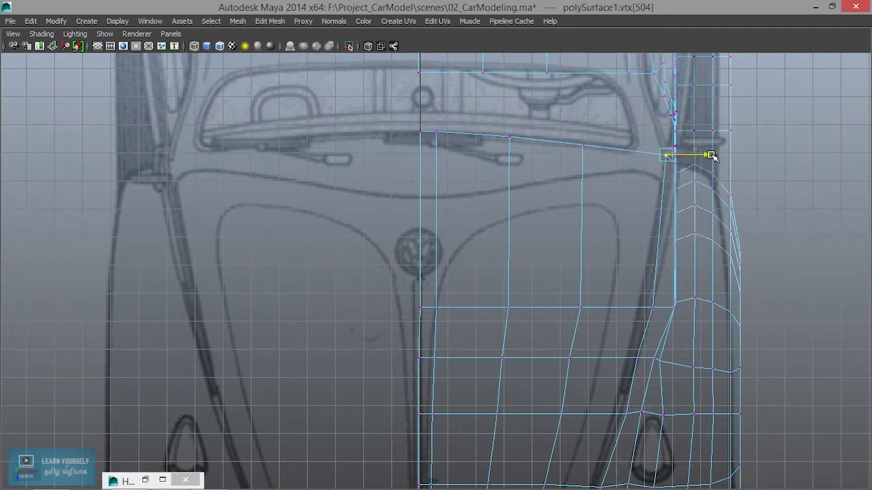
Pull the three side-edge vertices ahead of the hood's rear corner inward toward the blueprint seam
{"action": "left_click", "coordinate": [652, 309]}
{"action": "left_click_drag", "start_coordinate": [692, 307], "coordinate": [677, 306]}
{"action": "middle_click_drag", "start_coordinate": [677, 327], "coordinate": [671, 264], "text": "alt"}
{"action": "left_click_drag", "start_coordinate": [632, 252], "coordinate": [673, 260]}
{"action": "middle_click_drag", "start_coordinate": [658, 342], "coordinate": [637, 249], "text": "alt"}
{"action": "left_click", "coordinate": [639, 252]}
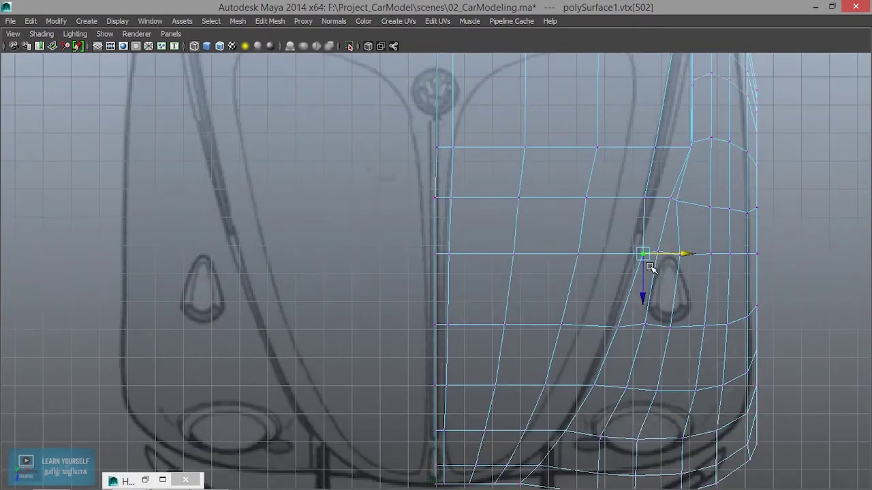
{"action": "left_click_drag", "start_coordinate": [681, 259], "coordinate": [671, 257]}
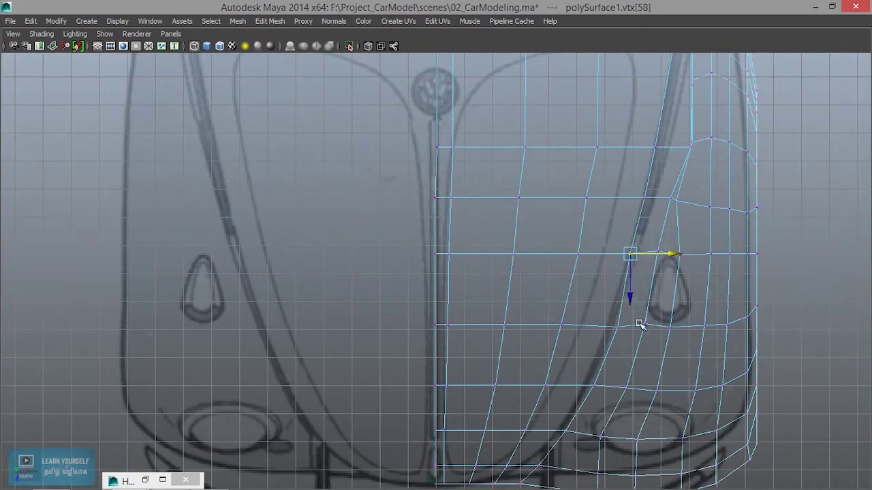
Shift the next three hood side-edge vertices, beside and ahead of the turn signal, inward to match the blueprint seam
{"action": "middle_click_drag", "start_coordinate": [642, 321], "coordinate": [634, 266], "text": "alt"}
{"action": "left_click", "coordinate": [626, 267]}
{"action": "left_click_drag", "start_coordinate": [670, 271], "coordinate": [660, 272]}
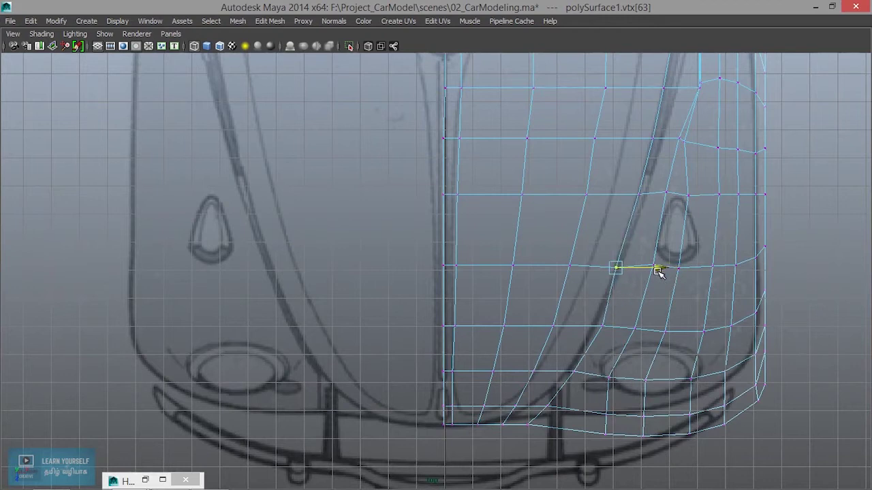
{"action": "left_click", "coordinate": [602, 326]}
{"action": "left_click_drag", "start_coordinate": [642, 327], "coordinate": [635, 326]}
{"action": "left_click", "coordinate": [576, 372]}
{"action": "left_click_drag", "start_coordinate": [611, 373], "coordinate": [606, 372]}
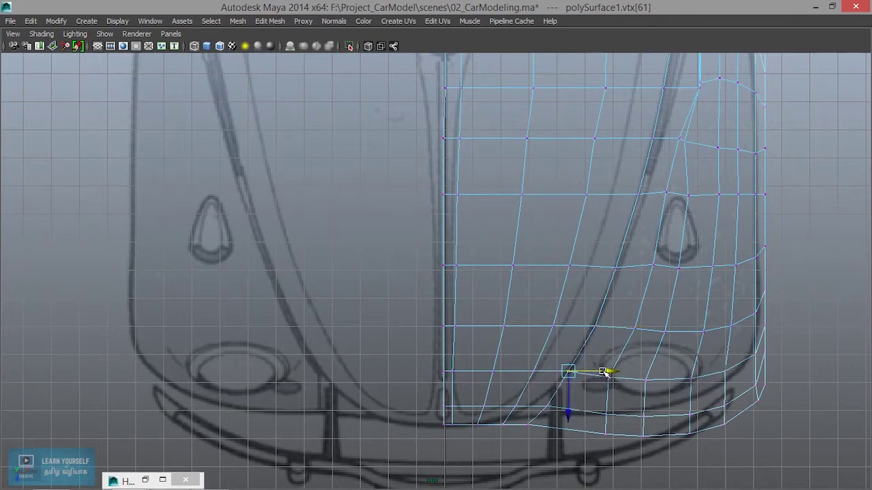
Pull the last two vertices at the front end of the hood's side edge inward along the blueprint curve
{"action": "middle_click_drag", "start_coordinate": [598, 391], "coordinate": [628, 308], "text": "alt"}
{"action": "left_click_drag", "start_coordinate": [565, 317], "coordinate": [612, 325]}
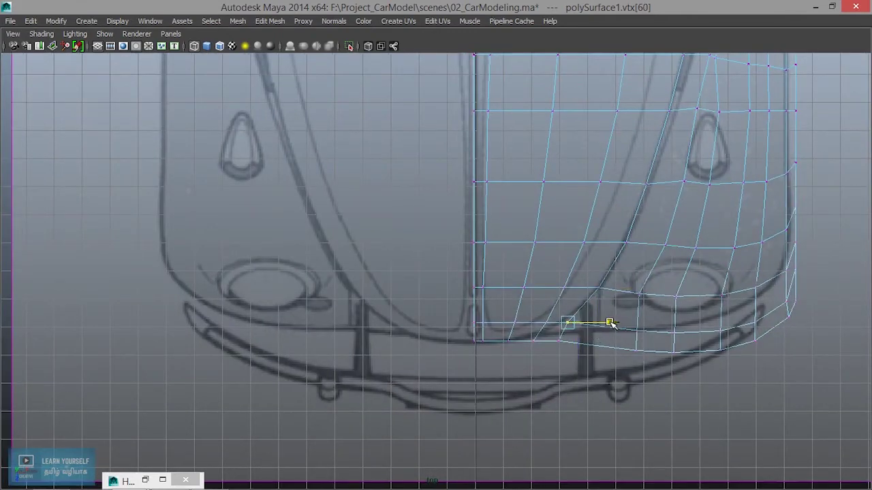
{"action": "left_click", "coordinate": [558, 339]}
{"action": "left_click_drag", "start_coordinate": [602, 343], "coordinate": [595, 340]}
{"action": "key", "text": "space"}
{"action": "key", "text": "space"}
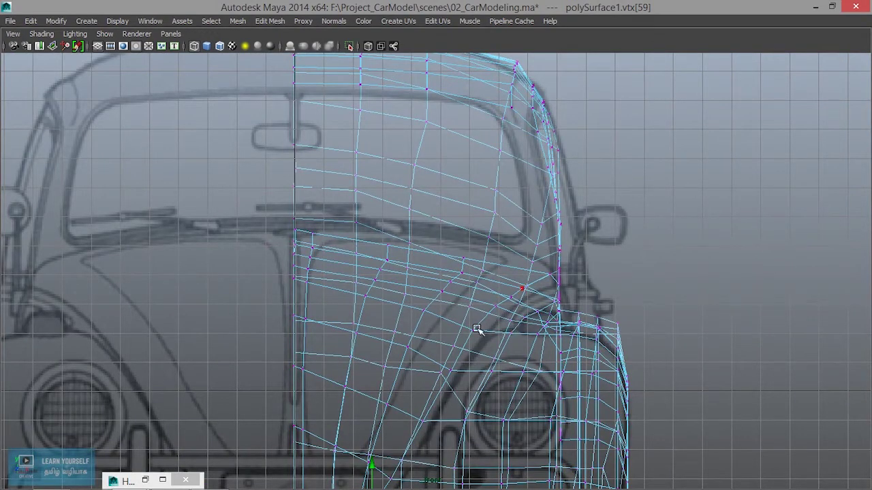
{"action": "key", "text": "space"}
{"action": "left_click_drag", "start_coordinate": [634, 177], "coordinate": [716, 197], "text": "alt"}
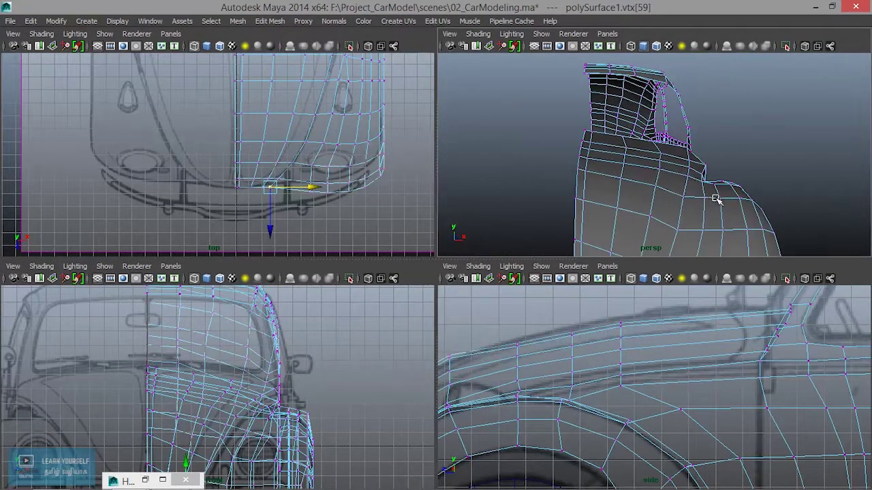
Pull the hood-side vertex above the rear of the front fender outward, then lower it slightly to smooth the seam
{"action": "middle_click_drag", "start_coordinate": [716, 197], "coordinate": [663, 165], "text": "alt"}
{"action": "scroll", "coordinate": [685, 177], "scroll_direction": "up", "scroll_amount": 4}
{"action": "left_click_drag", "start_coordinate": [685, 177], "coordinate": [613, 137], "text": "alt"}
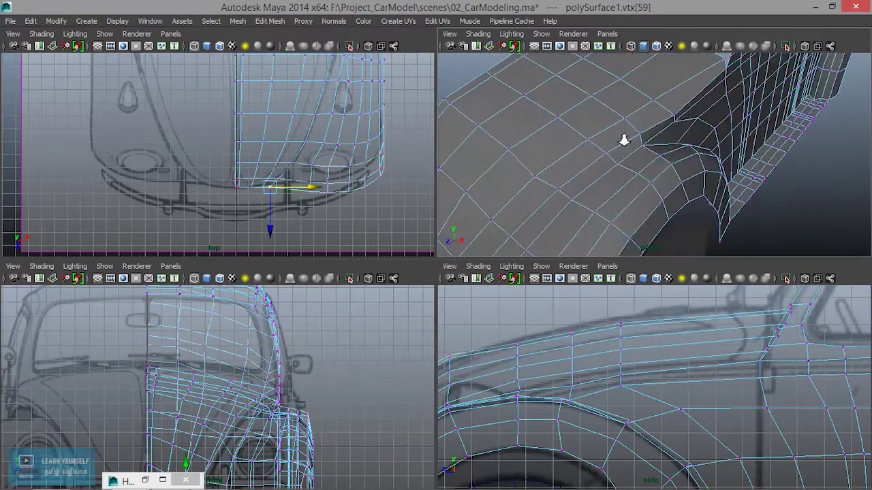
{"action": "middle_click_drag", "start_coordinate": [613, 136], "coordinate": [672, 187], "text": "alt"}
{"action": "left_click_drag", "start_coordinate": [672, 186], "coordinate": [643, 152], "text": "alt"}
{"action": "left_click", "coordinate": [643, 152]}
{"action": "left_click", "coordinate": [650, 147]}
{"action": "left_click_drag", "start_coordinate": [688, 161], "coordinate": [716, 132]}
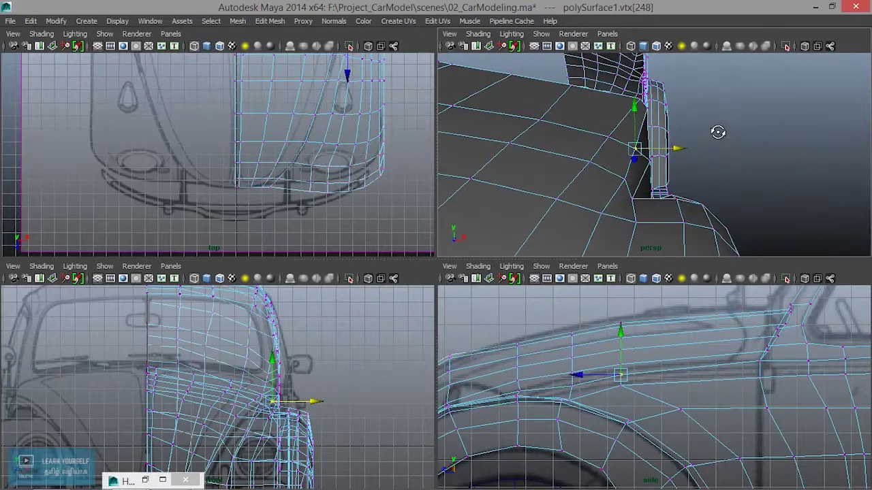
{"action": "key", "text": "space"}
{"action": "left_click_drag", "start_coordinate": [603, 215], "coordinate": [567, 264], "text": "alt"}
{"action": "left_click_drag", "start_coordinate": [463, 267], "coordinate": [457, 264]}
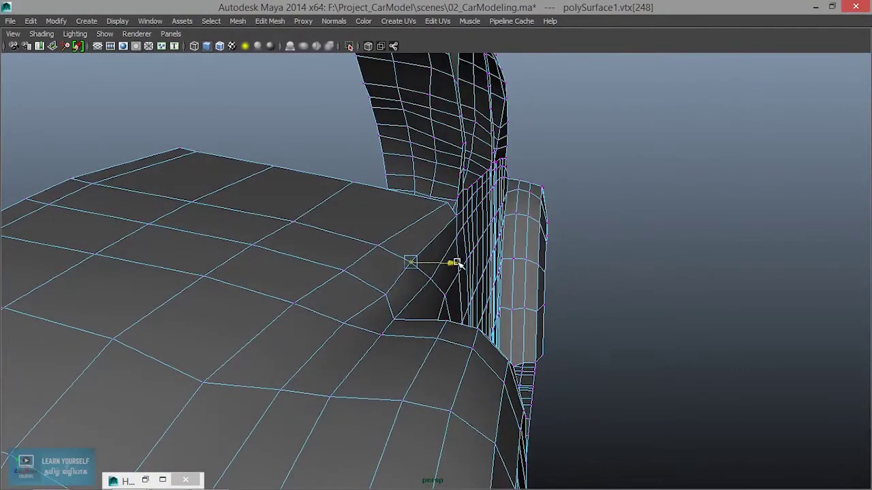
{"action": "left_click_drag", "start_coordinate": [411, 220], "coordinate": [411, 222]}
{"action": "left_click_drag", "start_coordinate": [517, 250], "coordinate": [425, 214], "text": "alt"}
{"action": "left_click", "coordinate": [424, 215]}
{"action": "left_click_drag", "start_coordinate": [426, 176], "coordinate": [427, 181]}
Merge the two vertices at the hood's rear corner and the base of the windshield pillar to their center
{"action": "scroll", "coordinate": [460, 222], "scroll_direction": "down", "scroll_amount": 4}
{"action": "left_click_drag", "start_coordinate": [473, 259], "coordinate": [429, 317], "text": "alt"}
{"action": "left_click", "coordinate": [398, 263]}
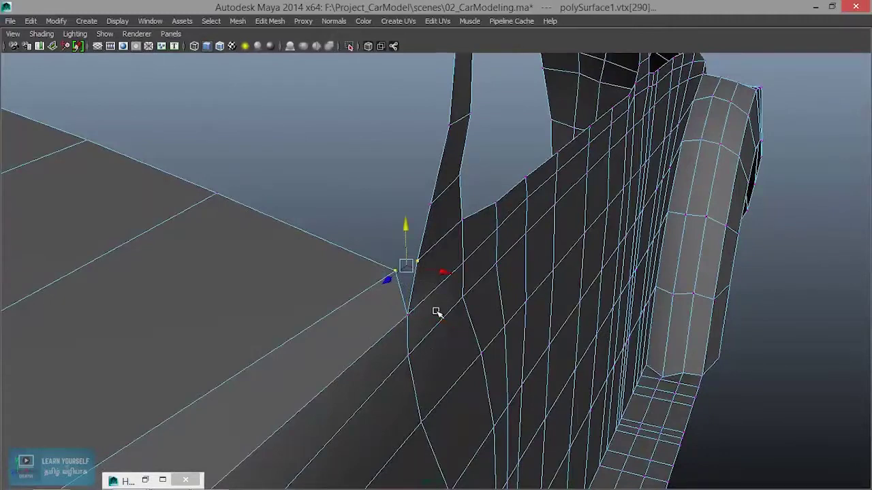
{"action": "left_click", "coordinate": [283, 21]}
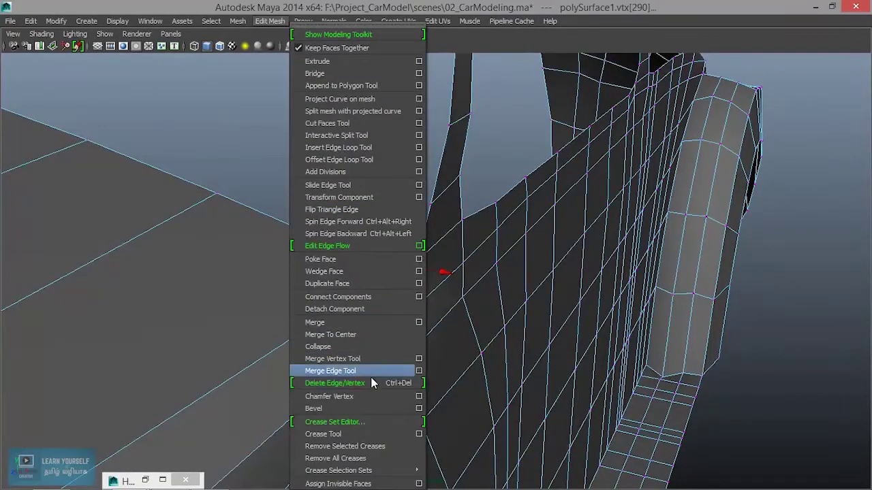
{"action": "left_click", "coordinate": [368, 335]}
Shift the hood-to-fender junction vertex sideways and raise the vertex on the front fender's lower front edge
{"action": "left_click_drag", "start_coordinate": [374, 335], "coordinate": [494, 178], "text": "alt"}
{"action": "left_click", "coordinate": [555, 196]}
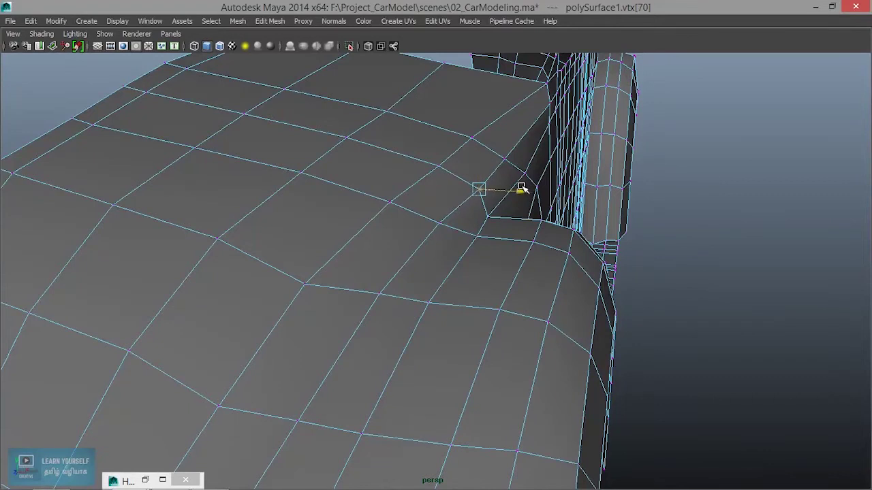
{"action": "left_click_drag", "start_coordinate": [519, 188], "coordinate": [497, 193], "text": "alt"}
{"action": "middle_click_drag", "start_coordinate": [497, 193], "coordinate": [493, 182], "text": "alt"}
{"action": "scroll", "coordinate": [489, 284], "scroll_direction": "up", "scroll_amount": 3}
{"action": "left_click_drag", "start_coordinate": [488, 284], "coordinate": [443, 300], "text": "alt"}
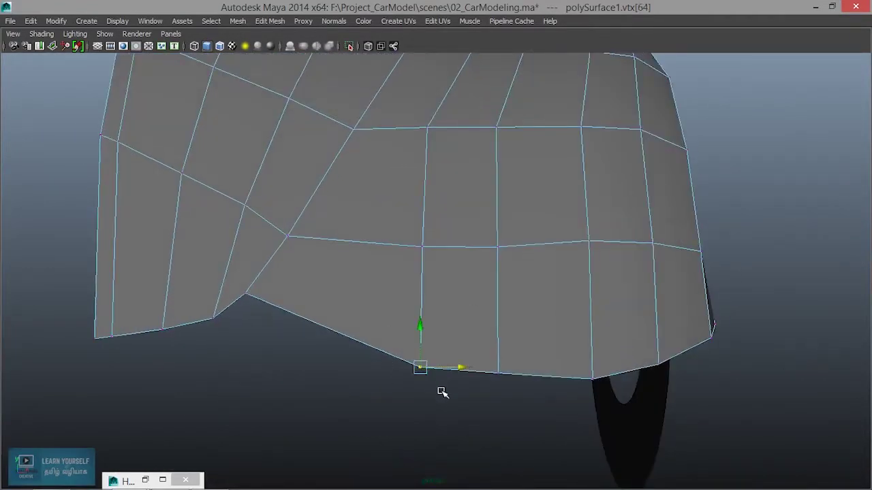
{"action": "left_click_drag", "start_coordinate": [413, 323], "coordinate": [409, 308]}
Examine the nose and the front fender's lower edge, comparing them with the bumper area in the front blueprint view
{"action": "scroll", "coordinate": [429, 347], "scroll_direction": "down", "scroll_amount": 3}
{"action": "left_click_drag", "start_coordinate": [428, 347], "coordinate": [368, 307], "text": "alt"}
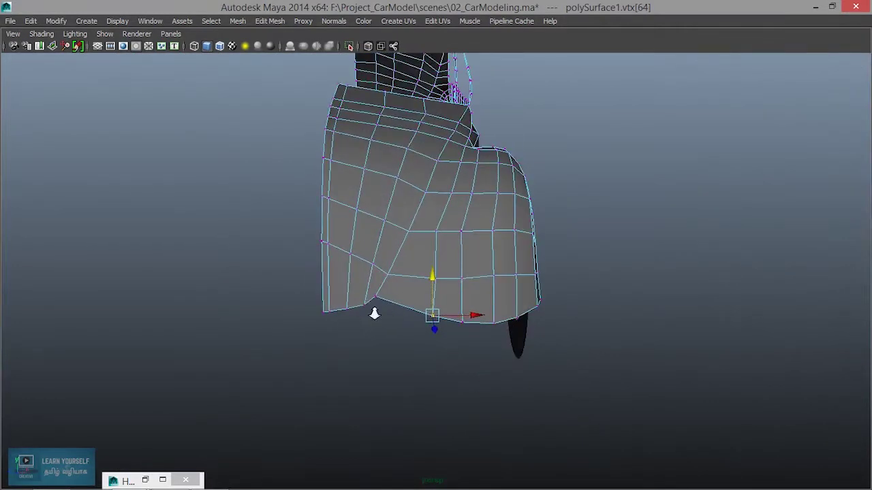
{"action": "scroll", "coordinate": [366, 327], "scroll_direction": "up", "scroll_amount": 3}
{"action": "left_click_drag", "start_coordinate": [366, 352], "coordinate": [387, 334], "text": "alt"}
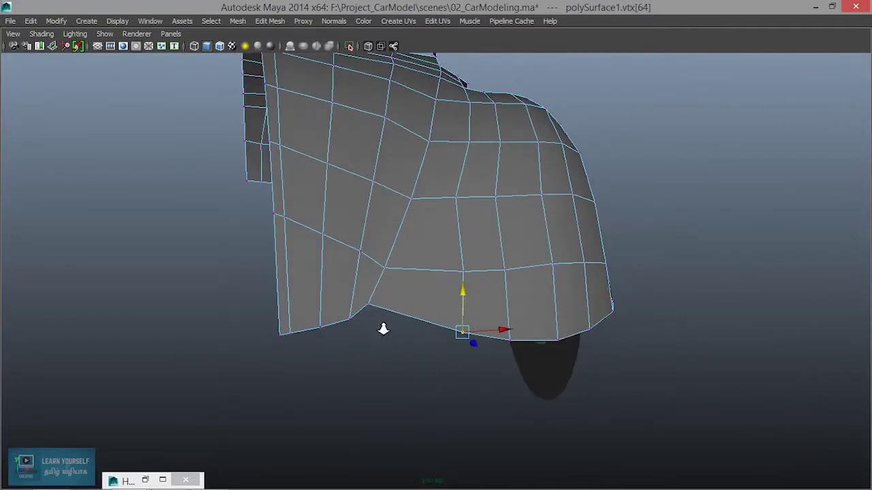
{"action": "scroll", "coordinate": [467, 259], "scroll_direction": "up", "scroll_amount": 5}
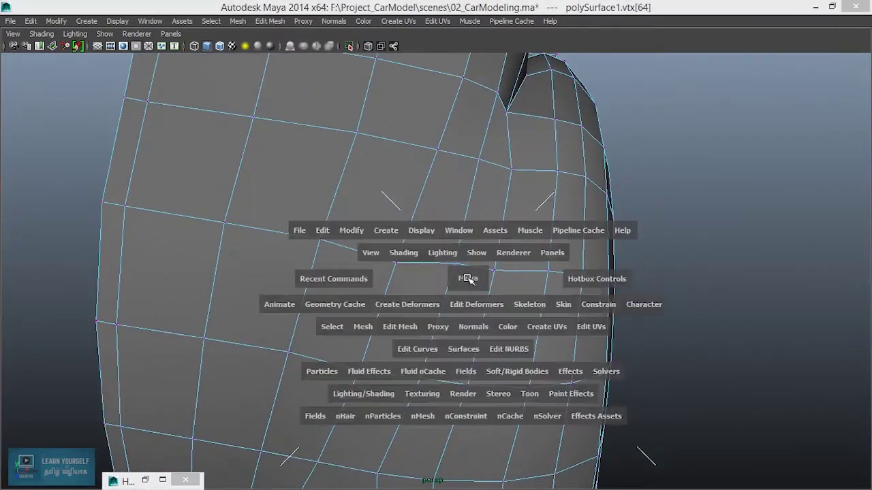
{"action": "key", "text": "space"}
{"action": "key", "text": "space"}
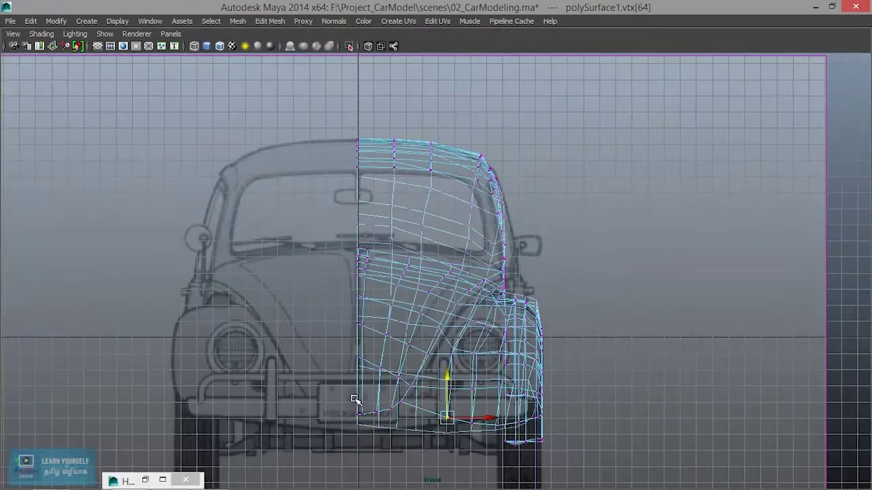
{"action": "scroll", "coordinate": [409, 418], "scroll_direction": "up", "scroll_amount": 4}
{"action": "scroll", "coordinate": [443, 310], "scroll_direction": "up", "scroll_amount": 3}
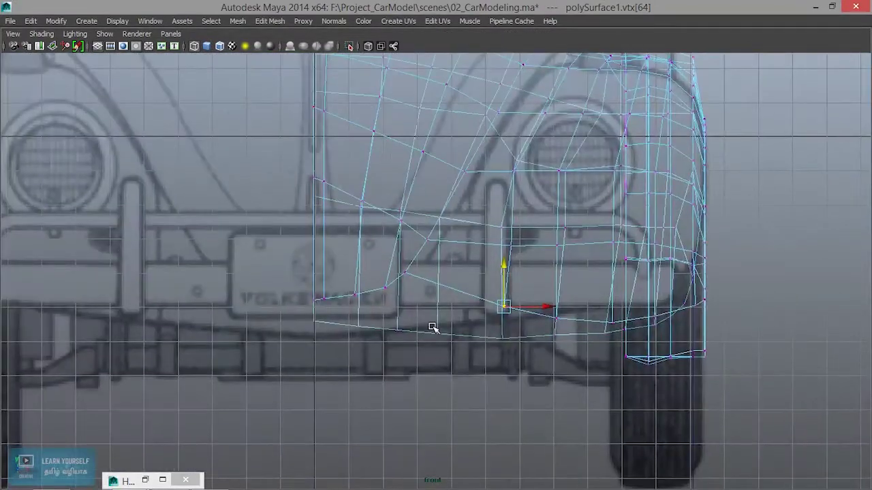
{"action": "key", "text": "space"}
{"action": "key", "text": "space"}
{"action": "key", "text": "space"}
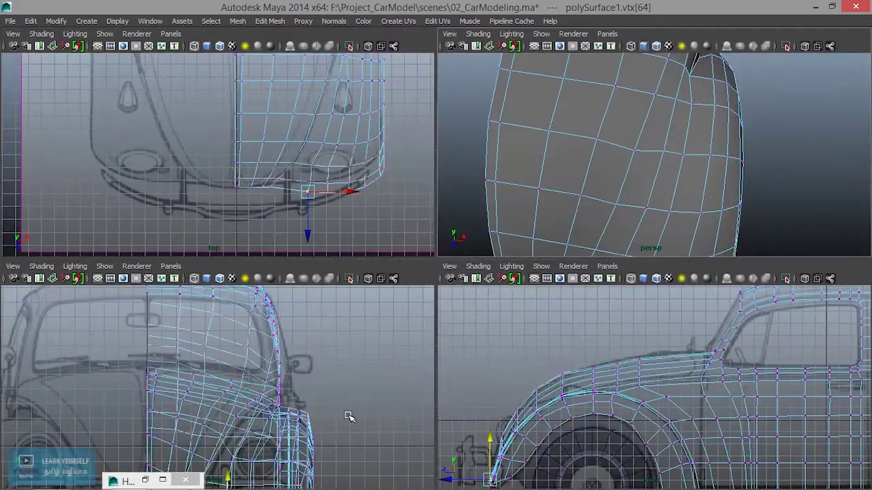
{"action": "key", "text": "space"}
{"action": "scroll", "coordinate": [351, 405], "scroll_direction": "down", "scroll_amount": 2}
{"action": "scroll", "coordinate": [417, 432], "scroll_direction": "up", "scroll_amount": 3}
{"action": "scroll", "coordinate": [399, 355], "scroll_direction": "up", "scroll_amount": 3}
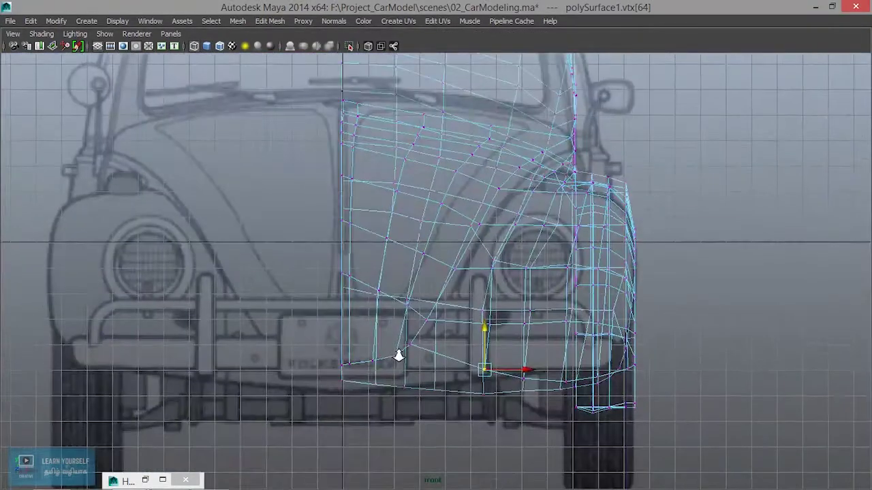
{"action": "scroll", "coordinate": [525, 297], "scroll_direction": "up", "scroll_amount": 2}
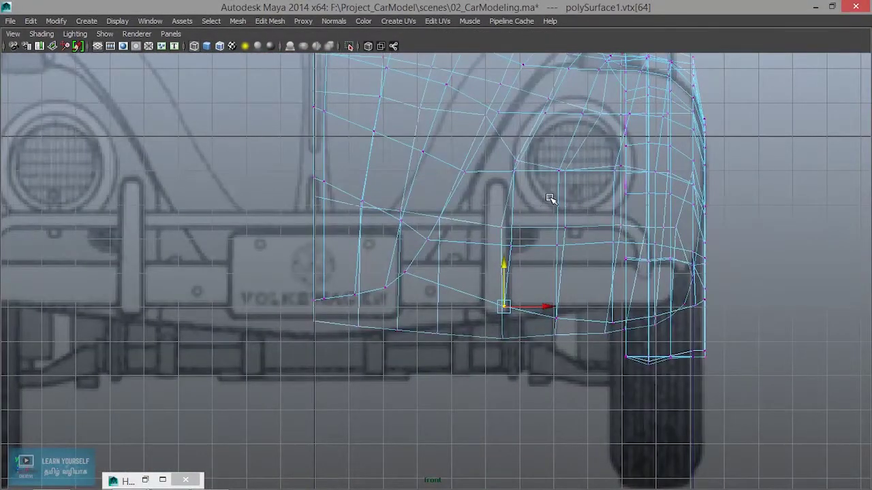
{"action": "key", "text": "space"}
{"action": "scroll", "coordinate": [593, 188], "scroll_direction": "down", "scroll_amount": 5}
{"action": "key", "text": "space"}
Adjust the height of the three-vertex row on the body's rear slope above the rear fender
{"action": "left_click_drag", "start_coordinate": [516, 232], "coordinate": [265, 243], "text": "alt"}
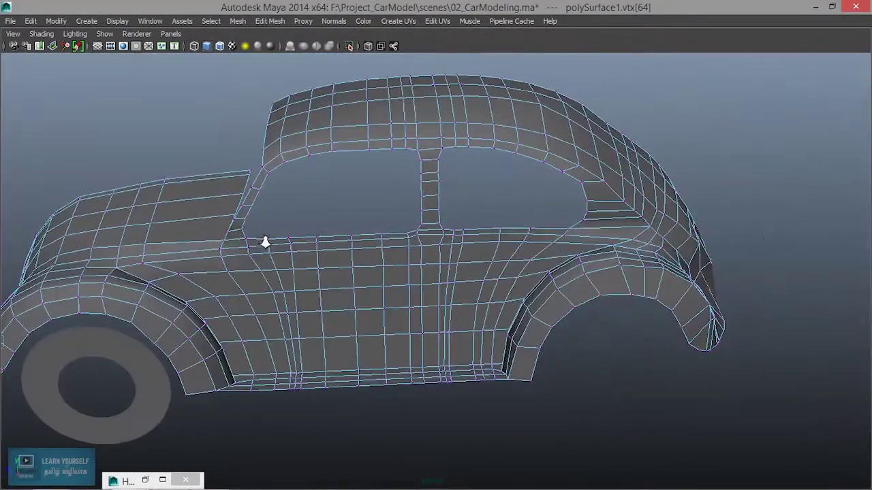
{"action": "right_click_drag", "start_coordinate": [265, 243], "coordinate": [557, 258], "text": "alt"}
{"action": "left_click_drag", "start_coordinate": [557, 257], "coordinate": [470, 230], "text": "alt"}
{"action": "middle_click_drag", "start_coordinate": [603, 249], "coordinate": [345, 241], "text": "alt"}
{"action": "right_click_drag", "start_coordinate": [345, 241], "coordinate": [401, 245], "text": "alt"}
{"action": "left_click_drag", "start_coordinate": [401, 246], "coordinate": [458, 197], "text": "alt"}
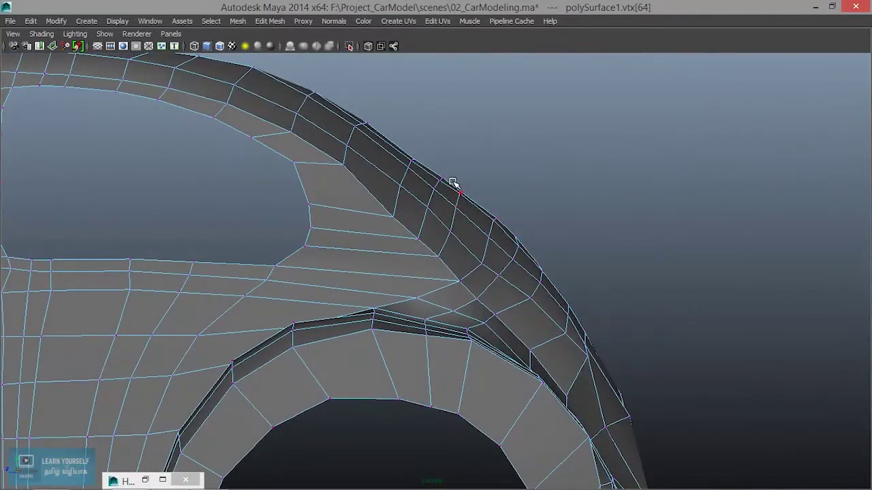
{"action": "left_click_drag", "start_coordinate": [470, 211], "coordinate": [472, 214]}
{"action": "left_click_drag", "start_coordinate": [471, 214], "coordinate": [493, 224], "text": "alt"}
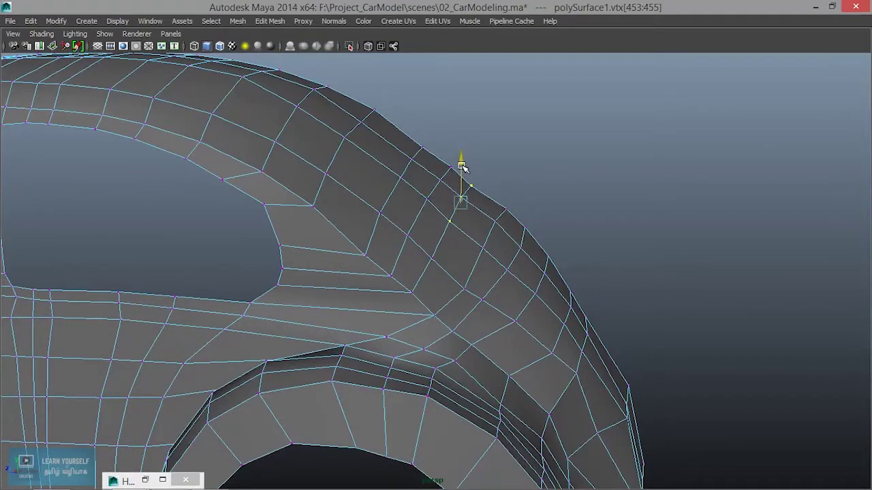
{"action": "left_click_drag", "start_coordinate": [479, 229], "coordinate": [494, 214], "text": "alt"}
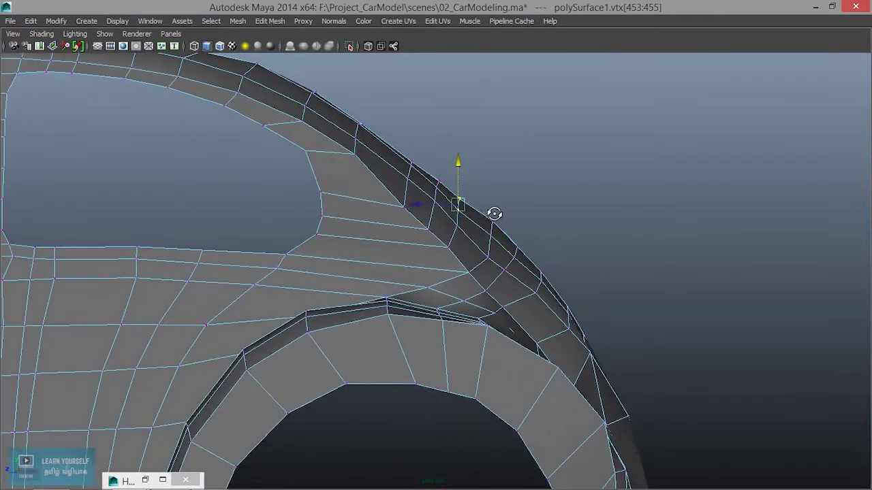
Scale that rear-slope row and the three-vertex row just above it vertically to even out the curve
{"action": "left_click_drag", "start_coordinate": [451, 243], "coordinate": [396, 250], "text": "alt"}
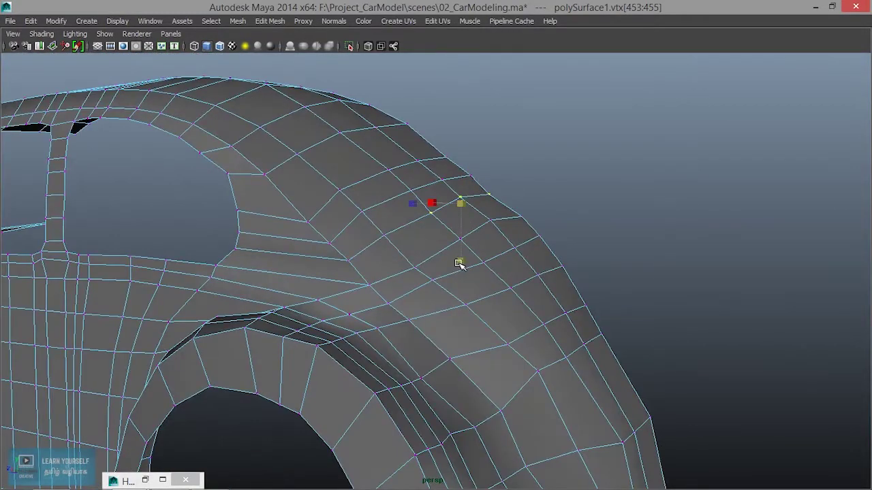
{"action": "left_click_drag", "start_coordinate": [458, 264], "coordinate": [504, 273], "text": "alt"}
{"action": "left_click_drag", "start_coordinate": [446, 197], "coordinate": [447, 198]}
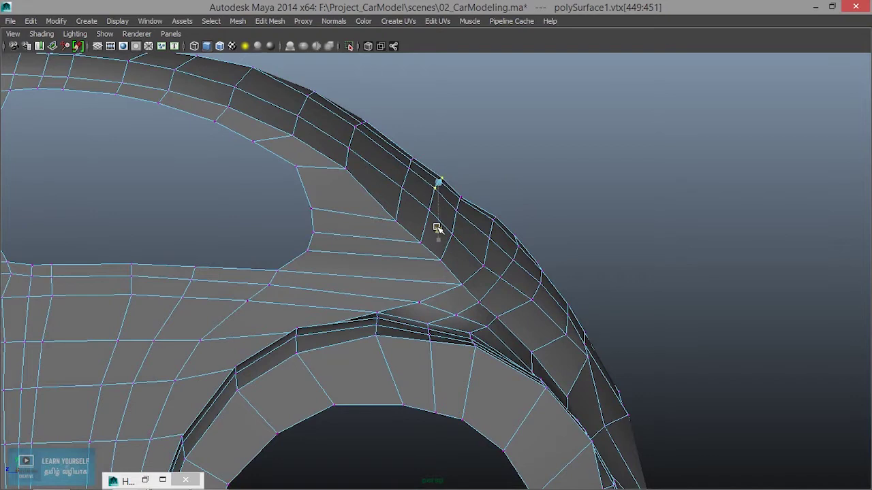
Scale the next three-vertex row down the rear slope vertically, then move it slightly down and rearward
{"action": "mouse_move", "coordinate": [500, 249]}
{"action": "left_mouse_down", "text": "alt"}
{"action": "mouse_move", "coordinate": [472, 252]}
{"action": "mouse_move", "coordinate": [512, 252]}
{"action": "mouse_move", "coordinate": [488, 224]}
{"action": "mouse_move", "coordinate": [511, 245]}
{"action": "left_mouse_up", "text": "alt"}
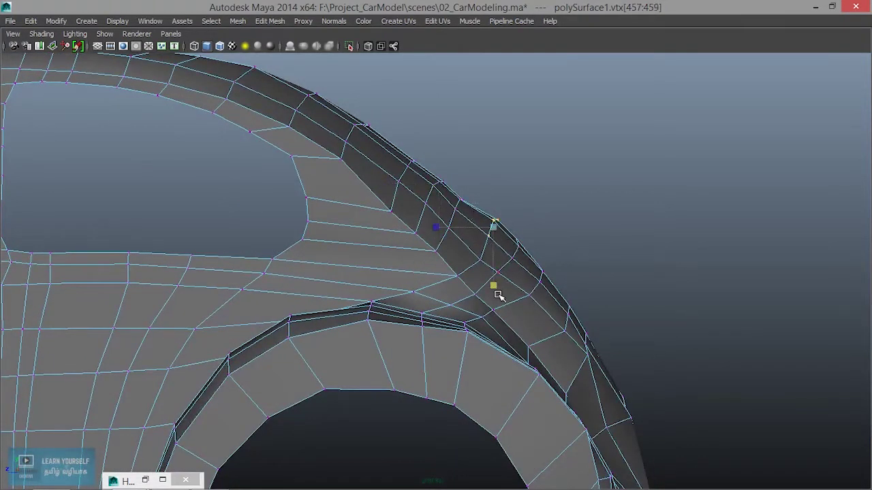
{"action": "left_click_drag", "start_coordinate": [495, 287], "coordinate": [498, 268]}
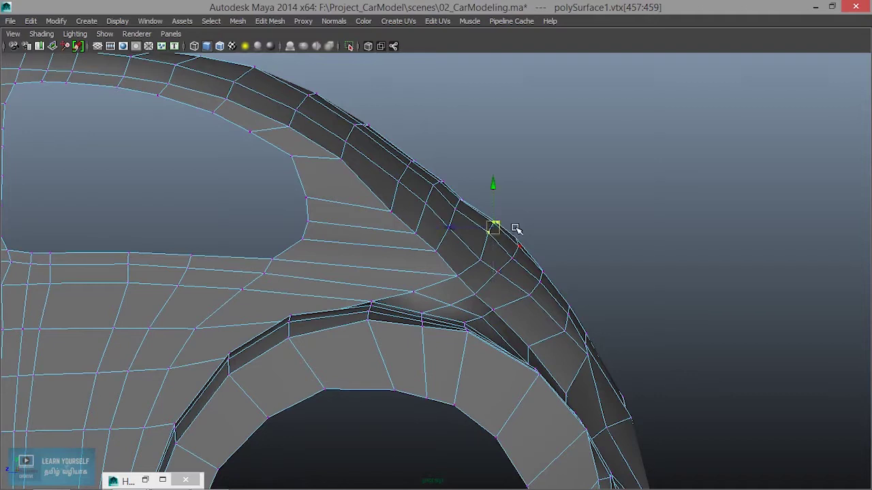
{"action": "left_click_drag", "start_coordinate": [495, 193], "coordinate": [491, 193]}
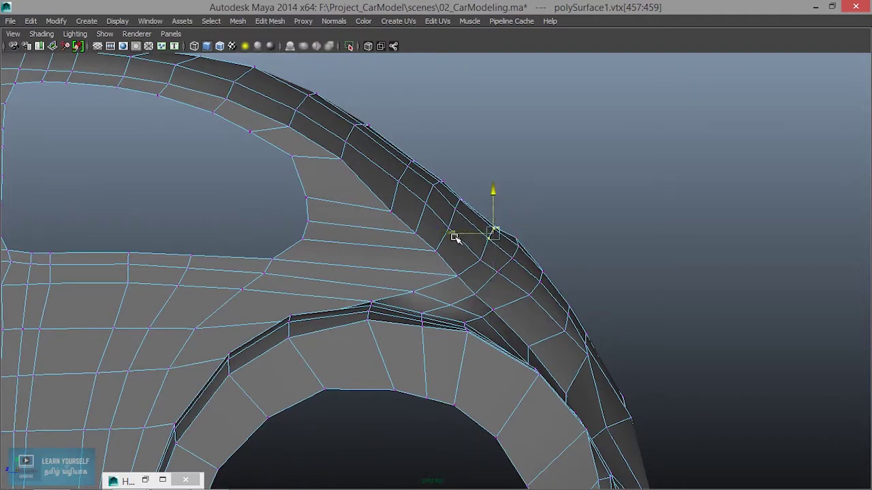
{"action": "left_click_drag", "start_coordinate": [451, 233], "coordinate": [455, 231]}
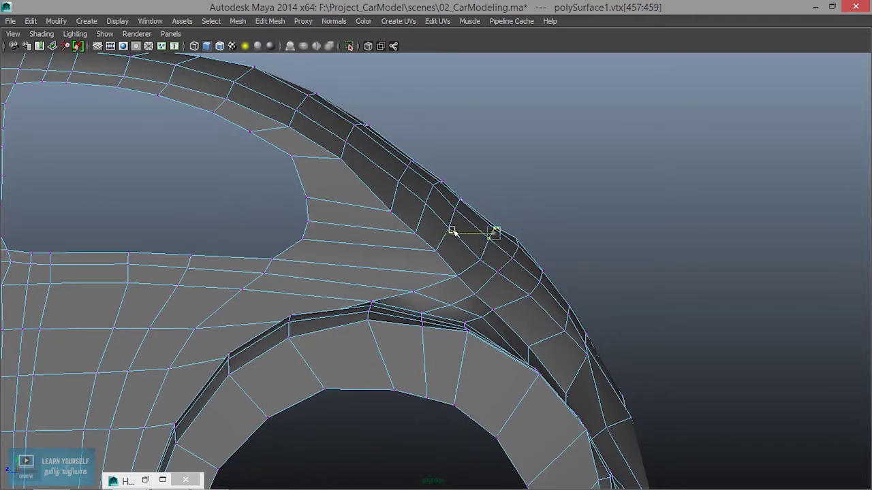
Shift the following rear-slope vertex row along the car's length and scale the row beneath it vertically
{"action": "mouse_move", "coordinate": [518, 291]}
{"action": "left_mouse_down", "text": "alt"}
{"action": "mouse_move", "coordinate": [500, 286]}
{"action": "mouse_move", "coordinate": [529, 275]}
{"action": "mouse_move", "coordinate": [533, 289]}
{"action": "left_mouse_up", "text": "alt"}
{"action": "key", "text": "q"}
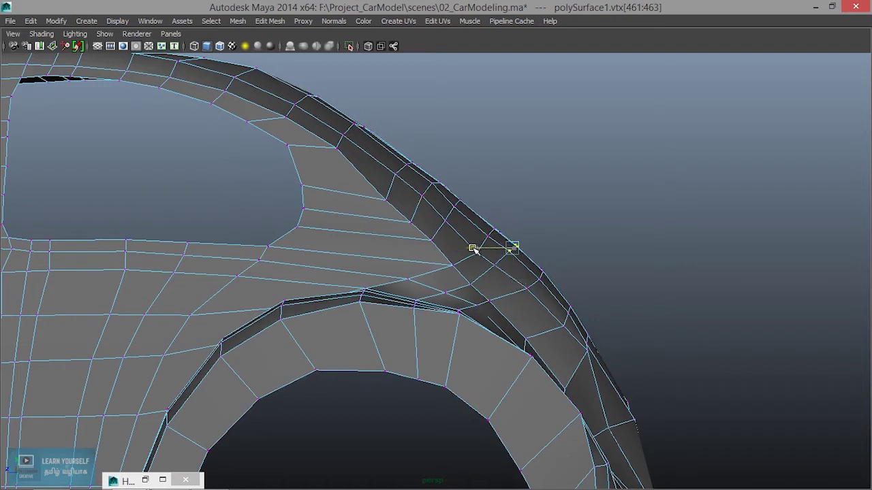
{"action": "left_click_drag", "start_coordinate": [511, 205], "coordinate": [539, 291]}
{"action": "left_click_drag", "start_coordinate": [548, 295], "coordinate": [550, 297]}
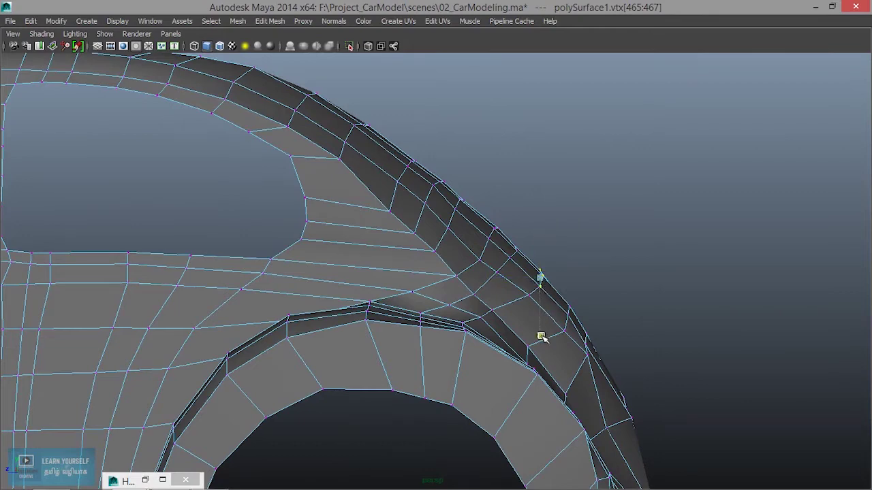
Lower the next vertex row further down the rear slope slightly to continue the smooth body curve
{"action": "left_click_drag", "start_coordinate": [566, 331], "coordinate": [559, 284], "text": "alt"}
{"action": "left_click_drag", "start_coordinate": [575, 322], "coordinate": [598, 349]}
{"action": "left_click_drag", "start_coordinate": [569, 269], "coordinate": [569, 274]}
{"action": "left_click_drag", "start_coordinate": [564, 315], "coordinate": [563, 339], "text": "alt"}
In the side view, raise three individual rear-slope vertices around the vent grille toward the blueprint outline
{"action": "left_click_drag", "start_coordinate": [495, 280], "coordinate": [464, 244], "text": "alt"}
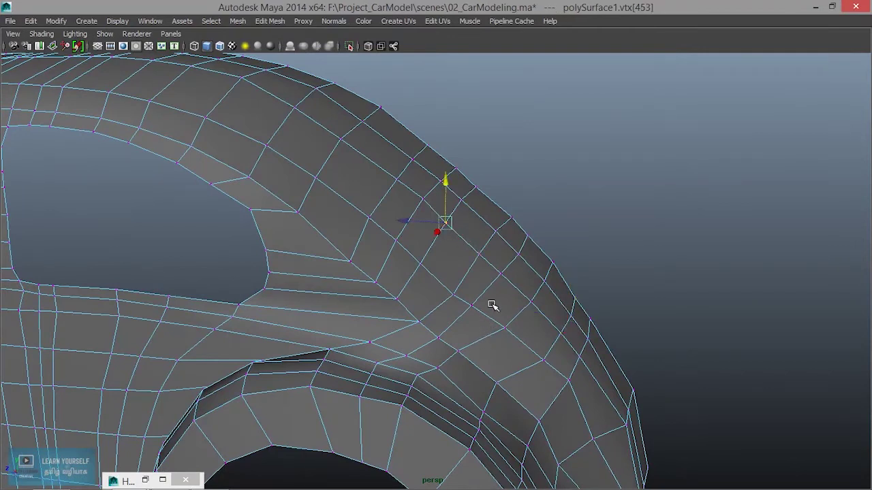
{"action": "key", "text": "space"}
{"action": "key", "text": "space"}
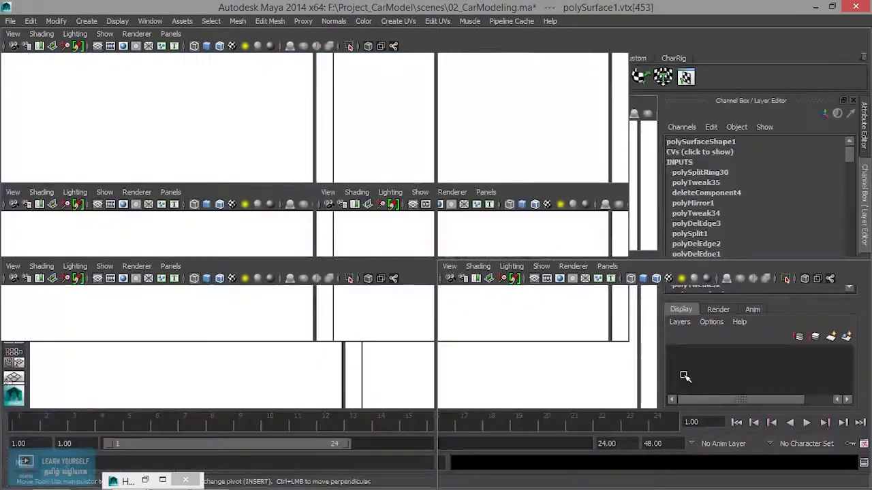
{"action": "key", "text": "f"}
{"action": "scroll", "coordinate": [680, 371], "scroll_direction": "up", "scroll_amount": 3}
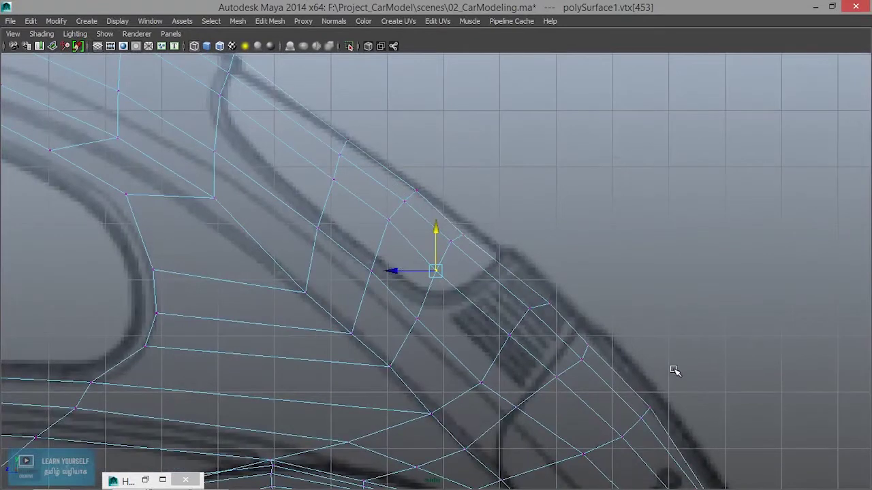
{"action": "left_click_drag", "start_coordinate": [436, 231], "coordinate": [475, 242]}
{"action": "mouse_move", "coordinate": [462, 206]}
{"action": "left_mouse_down"}
{"action": "mouse_move", "coordinate": [463, 189]}
{"action": "mouse_move", "coordinate": [466, 199]}
{"action": "left_mouse_up"}
{"action": "mouse_move", "coordinate": [543, 298]}
{"action": "left_mouse_down"}
{"action": "mouse_move", "coordinate": [561, 313]}
{"action": "mouse_move", "coordinate": [549, 282]}
{"action": "left_mouse_up"}
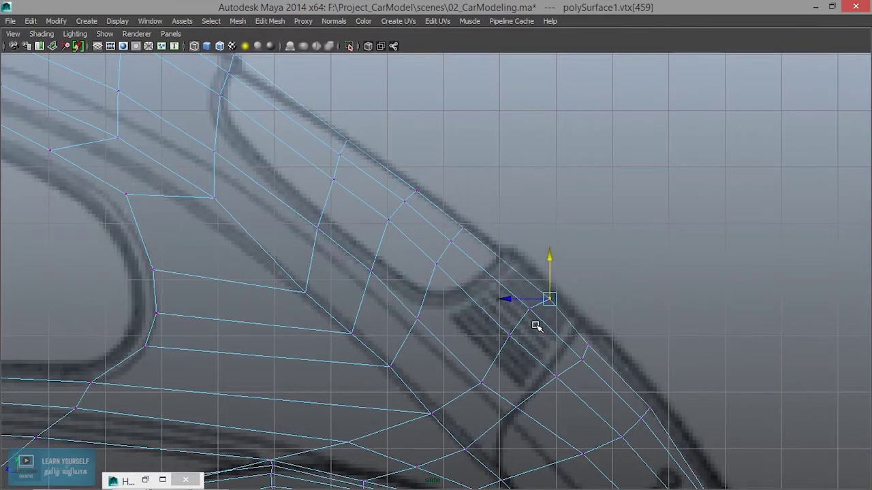
Raise the three-vertex row beside the rear window's lower end slightly toward the blueprint outline
{"action": "scroll", "coordinate": [534, 325], "scroll_direction": "down", "scroll_amount": 2}
{"action": "scroll", "coordinate": [535, 334], "scroll_direction": "up", "scroll_amount": 2}
{"action": "left_click_drag", "start_coordinate": [484, 279], "coordinate": [484, 279]}
{"action": "left_click_drag", "start_coordinate": [450, 206], "coordinate": [450, 203]}
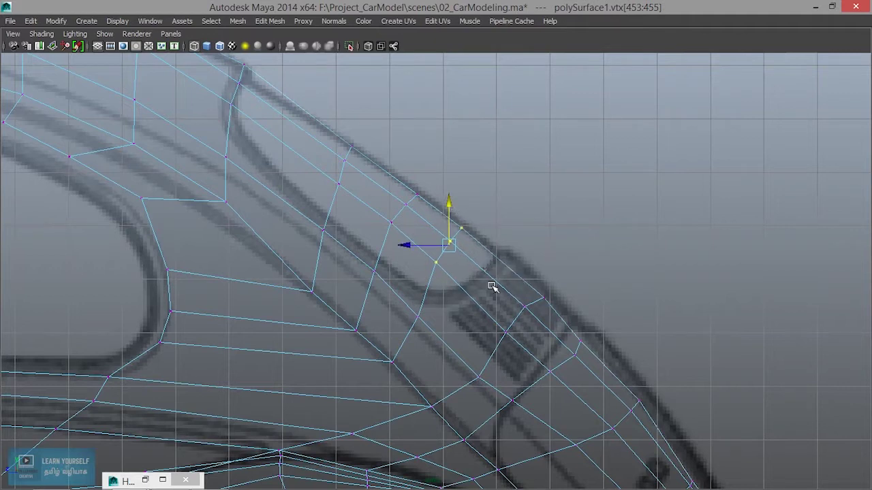
Raise the three-vertex row just below the rear vent grille toward the blueprint's rear outline
{"action": "left_click_drag", "start_coordinate": [541, 343], "coordinate": [542, 344]}
{"action": "left_click_drag", "start_coordinate": [525, 278], "coordinate": [525, 270]}
{"action": "middle_click_drag", "start_coordinate": [557, 337], "coordinate": [518, 271], "text": "alt"}
{"action": "left_click_drag", "start_coordinate": [559, 298], "coordinate": [558, 297]}
{"action": "left_click_drag", "start_coordinate": [527, 230], "coordinate": [526, 228]}
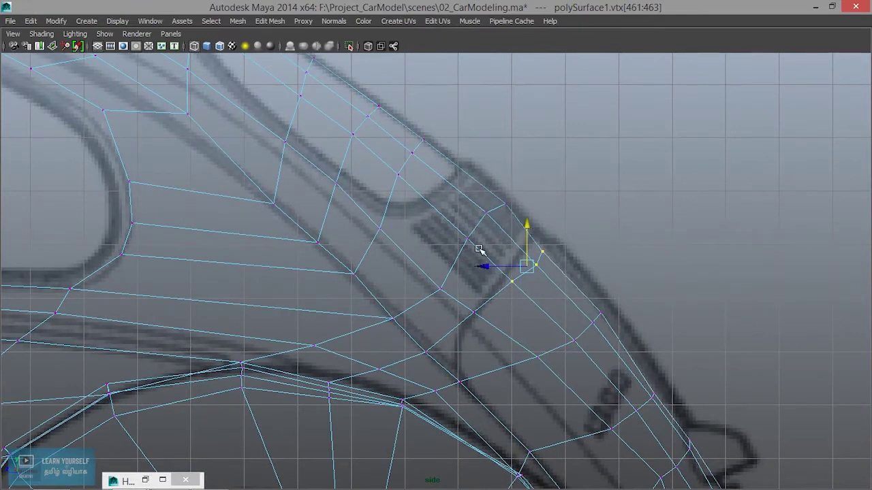
In the side view, reposition three vertices running from beside the vent grille down the rear slope to follow the body line
{"action": "left_click_drag", "start_coordinate": [457, 293], "coordinate": [437, 287]}
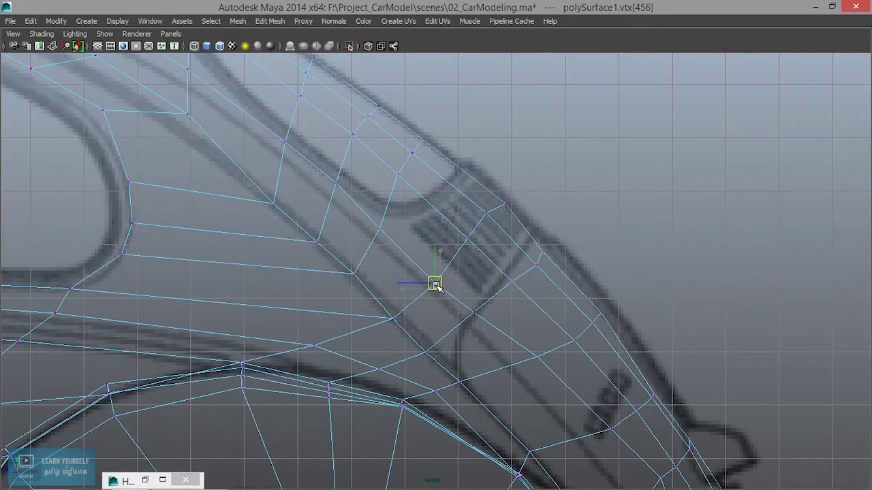
{"action": "middle_click_drag", "start_coordinate": [466, 320], "coordinate": [445, 272], "text": "alt"}
{"action": "left_click", "coordinate": [456, 267]}
{"action": "left_click_drag", "start_coordinate": [454, 266], "coordinate": [458, 274]}
{"action": "left_click", "coordinate": [526, 311]}
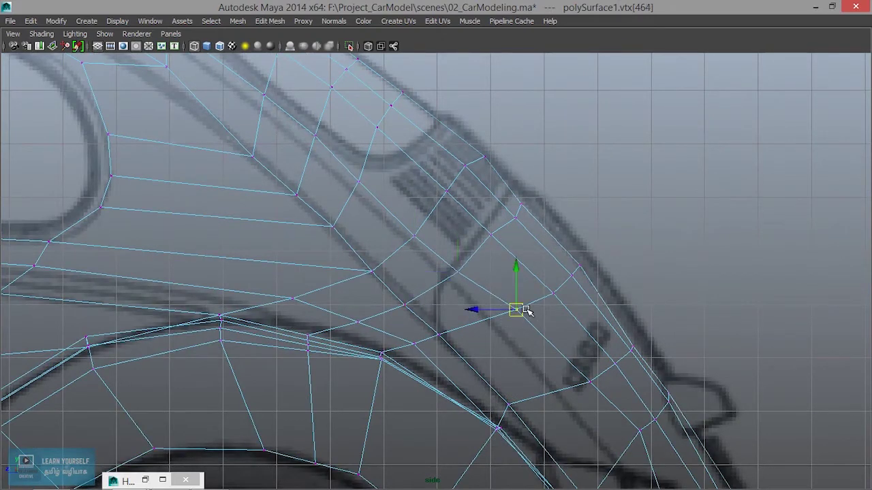
{"action": "left_click_drag", "start_coordinate": [518, 311], "coordinate": [506, 318]}
Pull the vertex beside the model badge and the one above the rear bumper bracket inward, continuing the same edge line
{"action": "middle_click_drag", "start_coordinate": [514, 341], "coordinate": [449, 263], "text": "alt"}
{"action": "left_click_drag", "start_coordinate": [501, 288], "coordinate": [527, 311]}
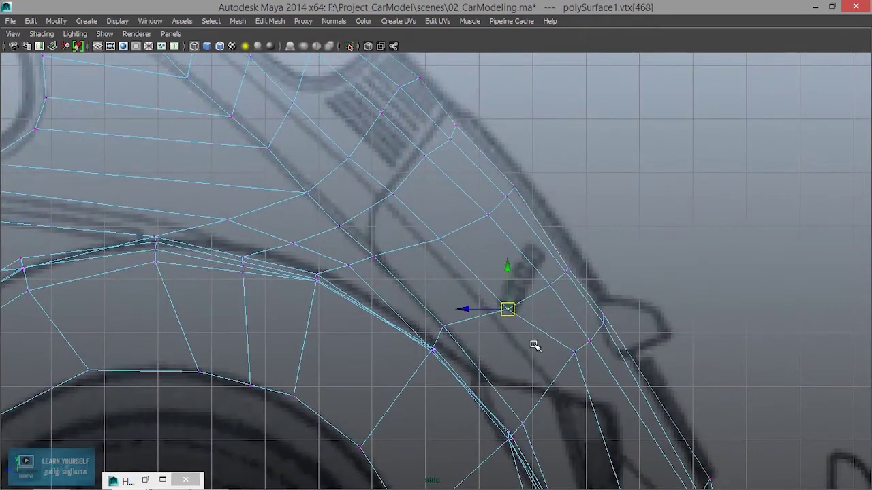
{"action": "middle_click_drag", "start_coordinate": [533, 347], "coordinate": [498, 275], "text": "alt"}
{"action": "left_click", "coordinate": [516, 270]}
{"action": "left_click_drag", "start_coordinate": [516, 267], "coordinate": [496, 289]}
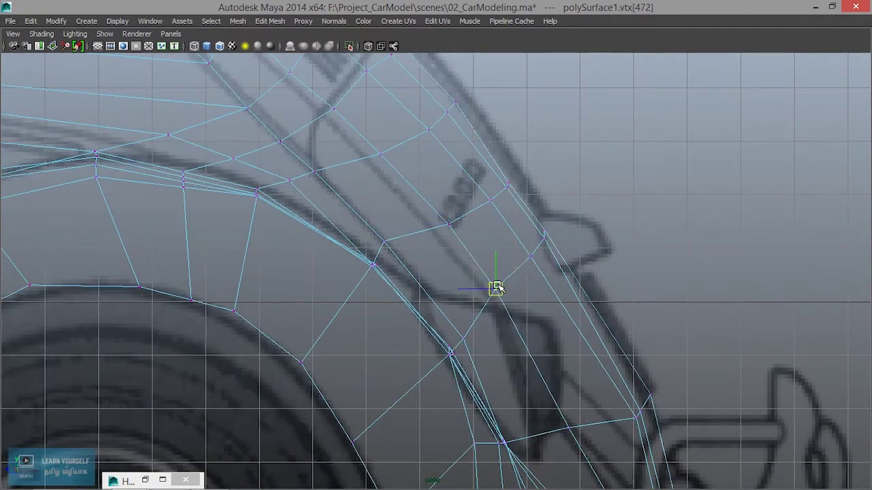
{"action": "middle_click_drag", "start_coordinate": [533, 356], "coordinate": [493, 227], "text": "alt"}
{"action": "left_click_drag", "start_coordinate": [512, 283], "coordinate": [548, 320]}
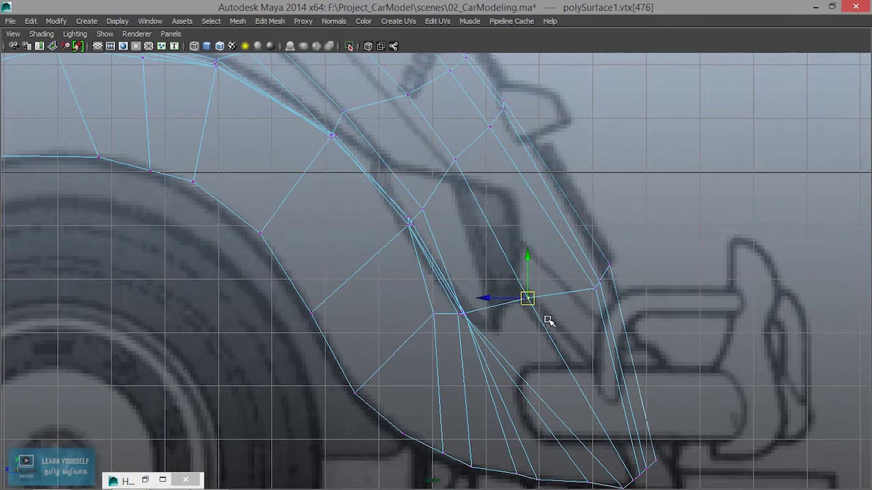
{"action": "middle_click_drag", "start_coordinate": [562, 326], "coordinate": [534, 417], "text": "alt"}
{"action": "middle_click_drag", "start_coordinate": [492, 245], "coordinate": [573, 369], "text": "alt"}
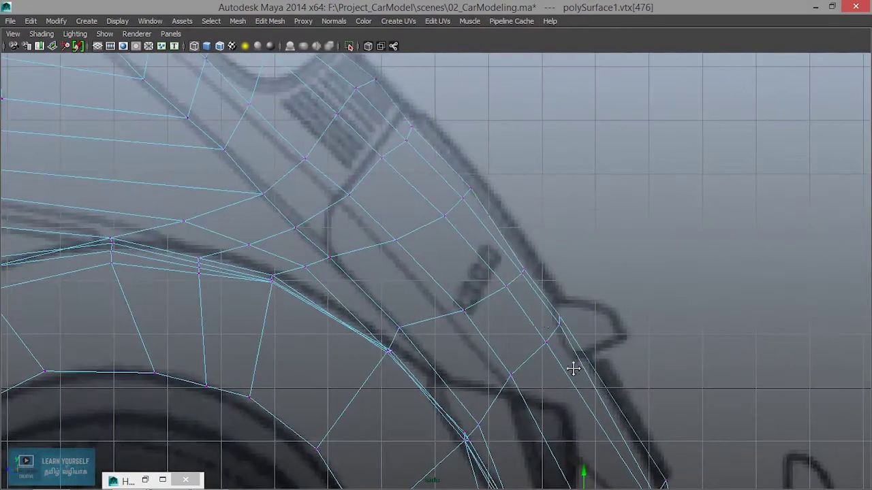
Fine-tune the three-vertex rows beside the model badge and just below the vent grille against the blueprint's rear outline
{"action": "left_click_drag", "start_coordinate": [542, 291], "coordinate": [520, 277]}
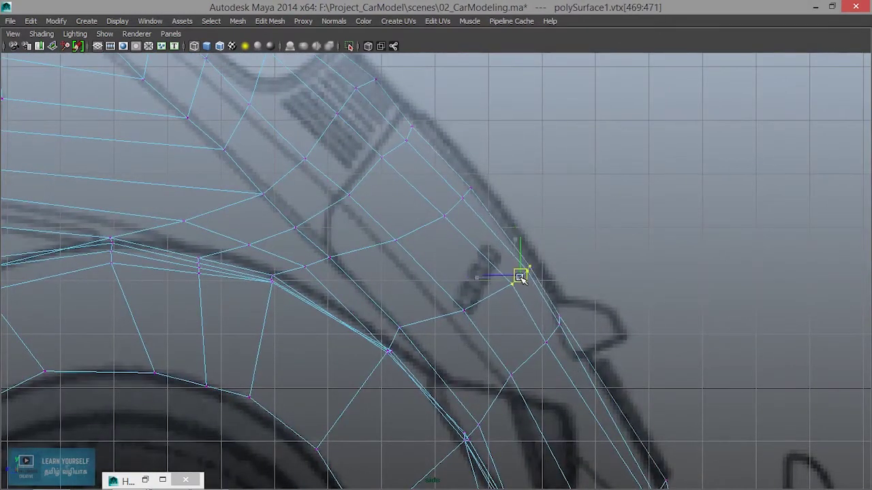
{"action": "middle_click_drag", "start_coordinate": [519, 277], "coordinate": [577, 353], "text": "alt"}
{"action": "left_click_drag", "start_coordinate": [438, 202], "coordinate": [472, 251]}
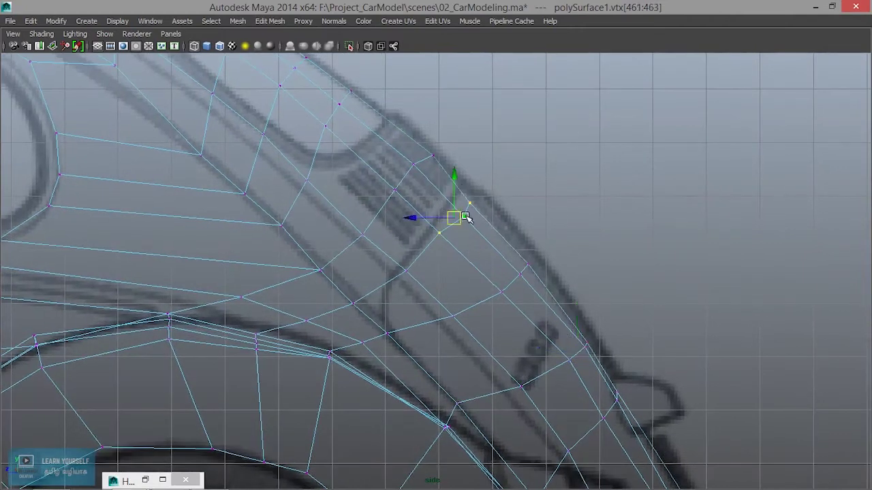
{"action": "left_click_drag", "start_coordinate": [457, 217], "coordinate": [459, 214]}
{"action": "middle_click_drag", "start_coordinate": [509, 280], "coordinate": [446, 159], "text": "alt"}
{"action": "left_click_drag", "start_coordinate": [530, 263], "coordinate": [494, 217]}
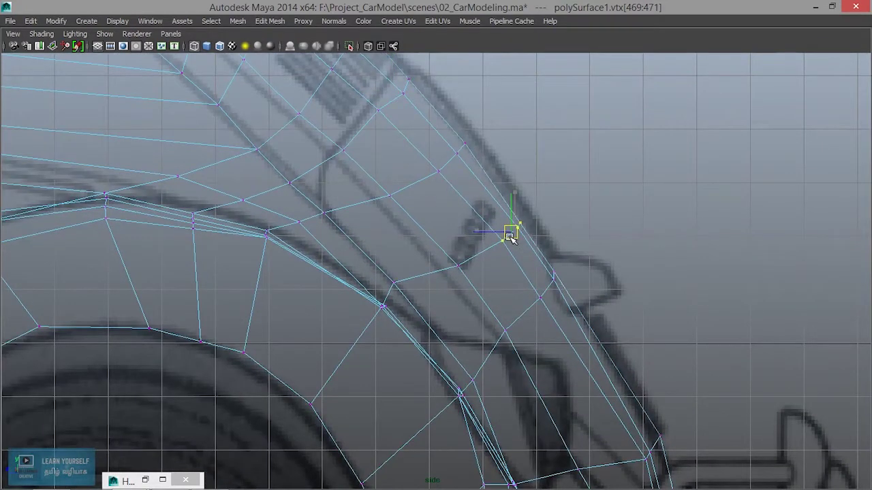
Shift the three-vertex row beside the licence plate lamp slightly inward to smooth the rear profile
{"action": "left_click_drag", "start_coordinate": [525, 259], "coordinate": [576, 306]}
{"action": "middle_click_drag", "start_coordinate": [576, 305], "coordinate": [555, 201], "text": "alt"}
{"action": "left_click_drag", "start_coordinate": [520, 172], "coordinate": [518, 172]}
{"action": "left_click_drag", "start_coordinate": [613, 318], "coordinate": [622, 344]}
{"action": "middle_click_drag", "start_coordinate": [651, 482], "coordinate": [610, 293], "text": "alt"}
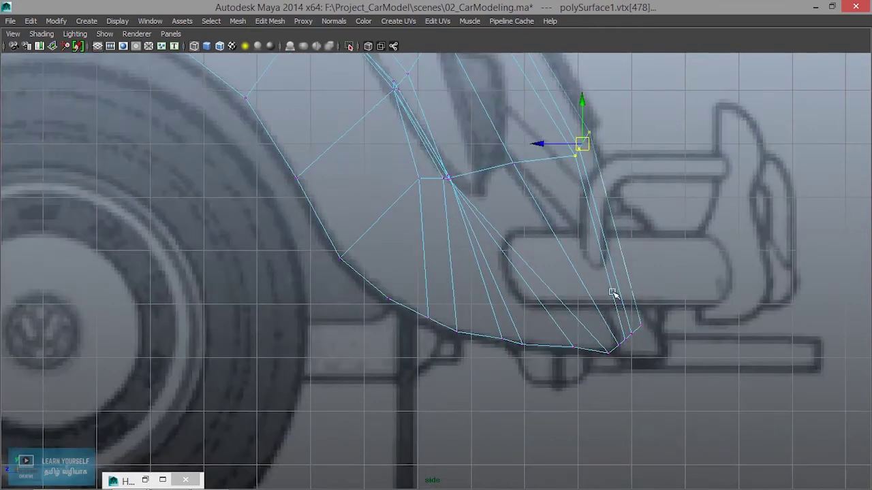
{"action": "left_click", "coordinate": [623, 340]}
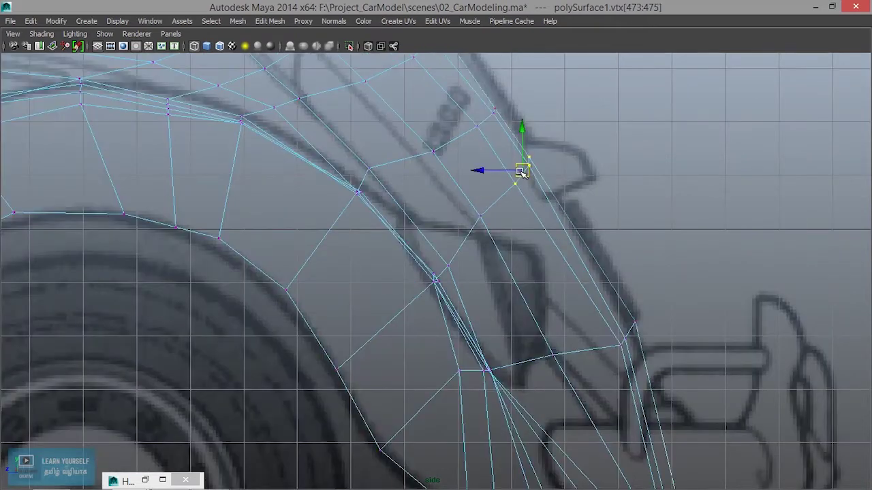
{"action": "left_click_drag", "start_coordinate": [522, 172], "coordinate": [520, 171]}
{"action": "left_click_drag", "start_coordinate": [647, 365], "coordinate": [622, 342]}
{"action": "middle_click_drag", "start_coordinate": [627, 323], "coordinate": [586, 131], "text": "alt"}
Move the body's lowest rear vertex row and the row at bumper height slightly inward
{"action": "left_click_drag", "start_coordinate": [601, 299], "coordinate": [666, 363]}
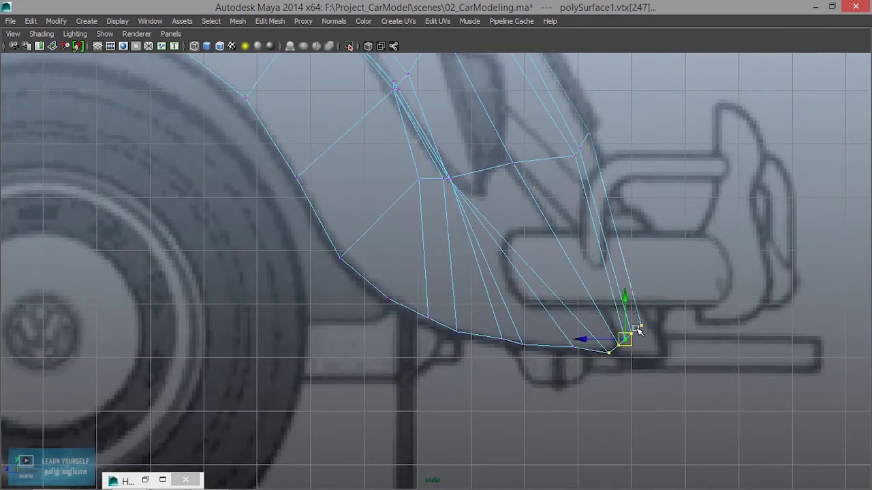
{"action": "left_click_drag", "start_coordinate": [630, 342], "coordinate": [628, 341]}
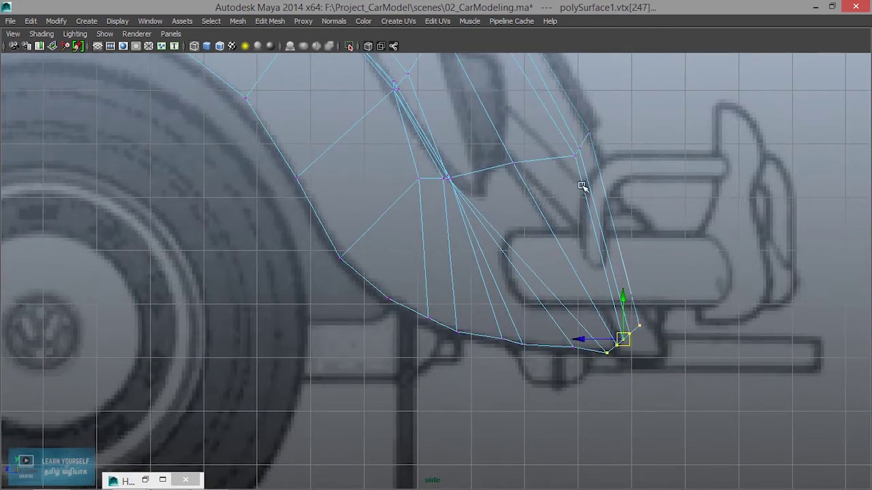
{"action": "left_click_drag", "start_coordinate": [605, 173], "coordinate": [606, 174]}
{"action": "left_click_drag", "start_coordinate": [581, 145], "coordinate": [577, 147]}
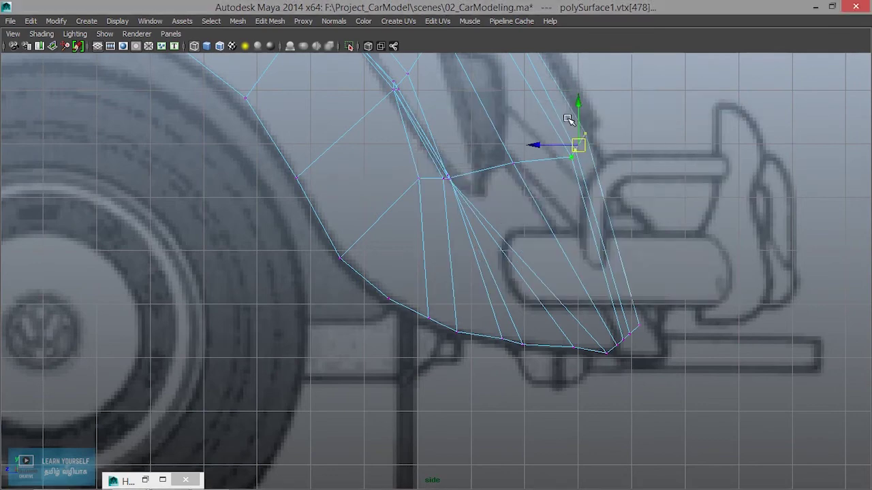
Review the rear body in perspective and in the top view, framing the engine lid and vent grille area
{"action": "key", "text": "space"}
{"action": "key", "text": "space"}
{"action": "left_click_drag", "start_coordinate": [588, 226], "coordinate": [372, 255], "text": "alt"}
{"action": "right_click_drag", "start_coordinate": [372, 255], "coordinate": [510, 267], "text": "alt"}
{"action": "left_click_drag", "start_coordinate": [510, 267], "coordinate": [459, 272], "text": "alt"}
{"action": "key", "text": "space"}
{"action": "key", "text": "space"}
{"action": "middle_click_drag", "start_coordinate": [543, 187], "coordinate": [490, 436], "text": "alt"}
{"action": "middle_click_drag", "start_coordinate": [516, 152], "coordinate": [508, 334], "text": "alt"}
{"action": "middle_click_drag", "start_coordinate": [511, 184], "coordinate": [522, 354], "text": "alt"}
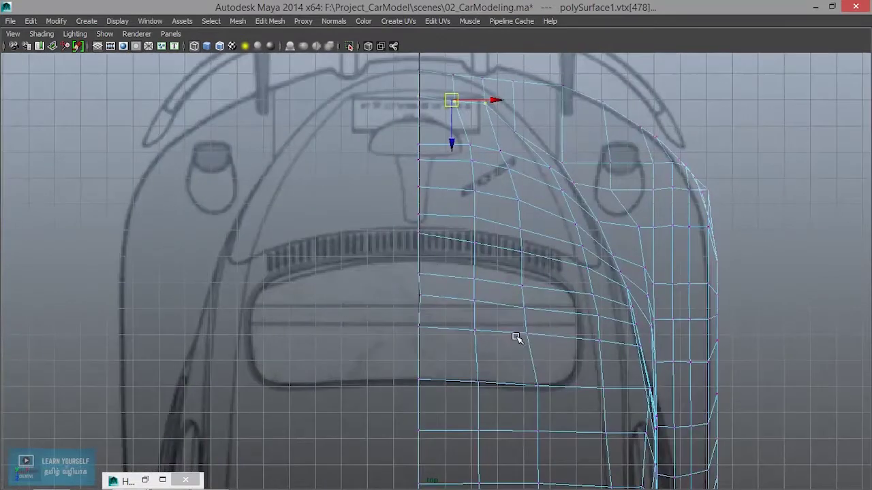
{"action": "right_click_drag", "start_coordinate": [521, 354], "coordinate": [579, 344], "text": "alt"}
{"action": "scroll", "coordinate": [514, 162], "scroll_direction": "down", "scroll_amount": 3}
{"action": "scroll", "coordinate": [500, 266], "scroll_direction": "up", "scroll_amount": 3}
In the top view, make small position corrections to the engine lid vertices to even out the mesh rows
{"action": "left_click_drag", "start_coordinate": [448, 162], "coordinate": [480, 187]}
{"action": "left_click_drag", "start_coordinate": [466, 218], "coordinate": [496, 249]}
{"action": "middle_click_drag", "start_coordinate": [467, 268], "coordinate": [465, 182], "text": "alt"}
{"action": "left_click_drag", "start_coordinate": [465, 182], "coordinate": [532, 193]}
{"action": "middle_click_drag", "start_coordinate": [465, 226], "coordinate": [448, 158], "text": "alt"}
{"action": "left_click_drag", "start_coordinate": [448, 157], "coordinate": [519, 208]}
{"action": "left_click_drag", "start_coordinate": [522, 177], "coordinate": [519, 180]}
{"action": "middle_click_drag", "start_coordinate": [520, 180], "coordinate": [525, 132], "text": "alt"}
{"action": "left_click", "coordinate": [487, 139]}
{"action": "left_click_drag", "start_coordinate": [536, 139], "coordinate": [536, 142]}
{"action": "middle_click_drag", "start_coordinate": [555, 114], "coordinate": [556, 110], "text": "alt"}
Move the centreline vertex on the vent grille toward the window, and two upper rear-window vertices toward the grille
{"action": "left_click", "coordinate": [388, 164]}
{"action": "left_click_drag", "start_coordinate": [393, 204], "coordinate": [396, 218]}
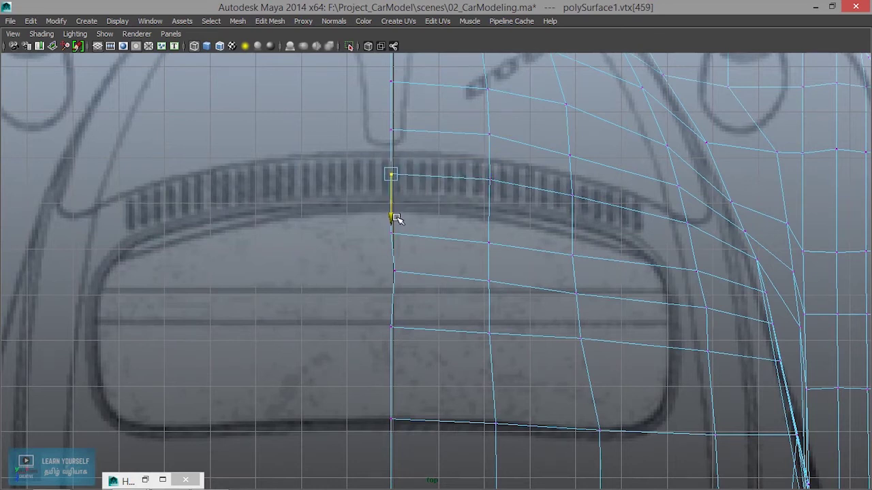
{"action": "left_click", "coordinate": [489, 180]}
{"action": "left_click", "coordinate": [489, 243]}
{"action": "left_click_drag", "start_coordinate": [491, 286], "coordinate": [409, 247]}
{"action": "left_click_drag", "start_coordinate": [391, 276], "coordinate": [392, 268]}
{"action": "middle_click_drag", "start_coordinate": [424, 252], "coordinate": [434, 161], "text": "alt"}
Adjust the centreline vertex and its neighbours in the rear window's two middle rows along the car's length
{"action": "left_click", "coordinate": [498, 186]}
{"action": "left_click_drag", "start_coordinate": [502, 233], "coordinate": [500, 230]}
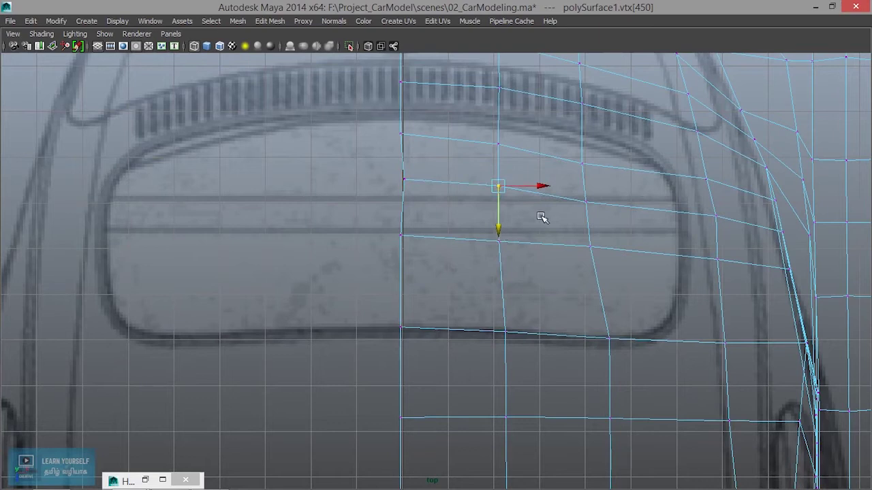
{"action": "left_click", "coordinate": [497, 245]}
{"action": "left_click_drag", "start_coordinate": [498, 284], "coordinate": [498, 278]}
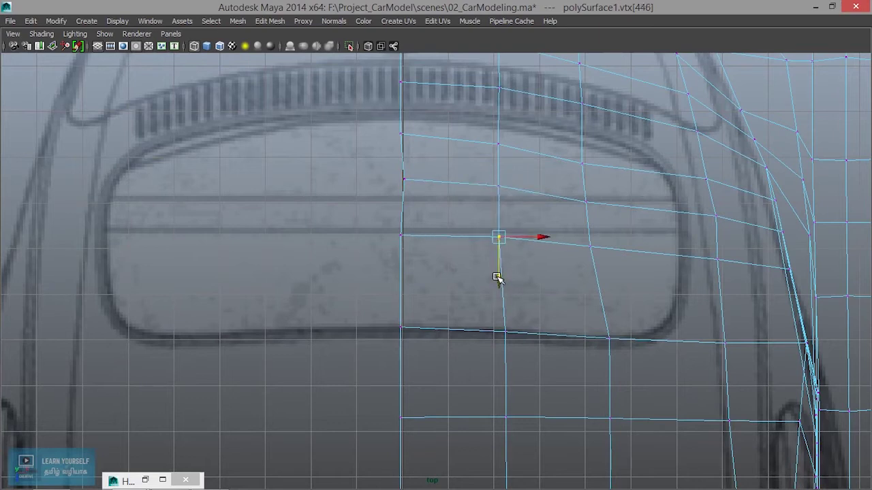
{"action": "left_click", "coordinate": [400, 235]}
{"action": "left_click_drag", "start_coordinate": [401, 276], "coordinate": [400, 285]}
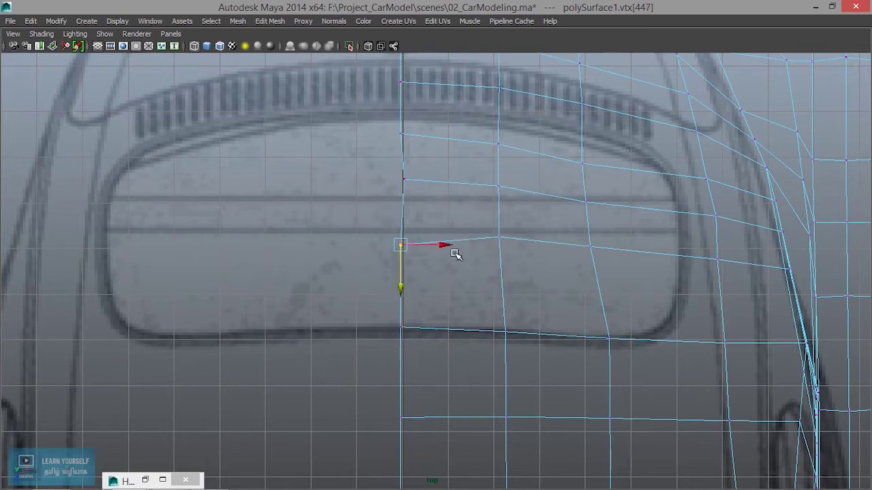
{"action": "left_click", "coordinate": [500, 240]}
{"action": "mouse_move", "coordinate": [496, 282]}
{"action": "left_mouse_down"}
{"action": "mouse_move", "coordinate": [500, 295]}
{"action": "mouse_move", "coordinate": [502, 277]}
{"action": "left_mouse_up"}
Shift the second and third vertices of the lower middle window row toward the window's lower edge to straighten the row
{"action": "middle_click_drag", "start_coordinate": [502, 277], "coordinate": [512, 220], "text": "alt"}
{"action": "left_click", "coordinate": [579, 174]}
{"action": "left_click_drag", "start_coordinate": [579, 217], "coordinate": [579, 231]}
{"action": "left_click", "coordinate": [486, 164]}
{"action": "left_click_drag", "start_coordinate": [493, 211], "coordinate": [491, 217]}
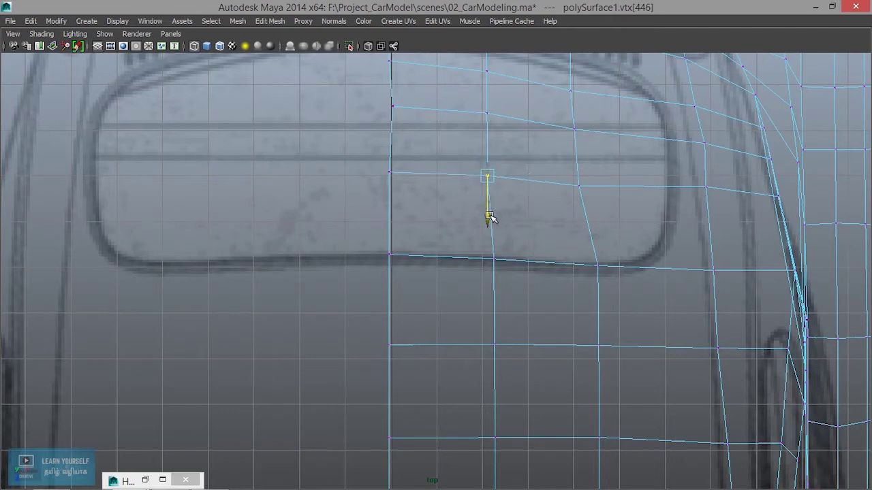
Move the rear window's inner vertex rows, including their outer column, slightly toward the window's lower edge
{"action": "scroll", "coordinate": [531, 238], "scroll_direction": "down", "scroll_amount": 3}
{"action": "middle_click_drag", "start_coordinate": [565, 206], "coordinate": [548, 277], "text": "alt"}
{"action": "scroll", "coordinate": [548, 277], "scroll_direction": "up", "scroll_amount": 2}
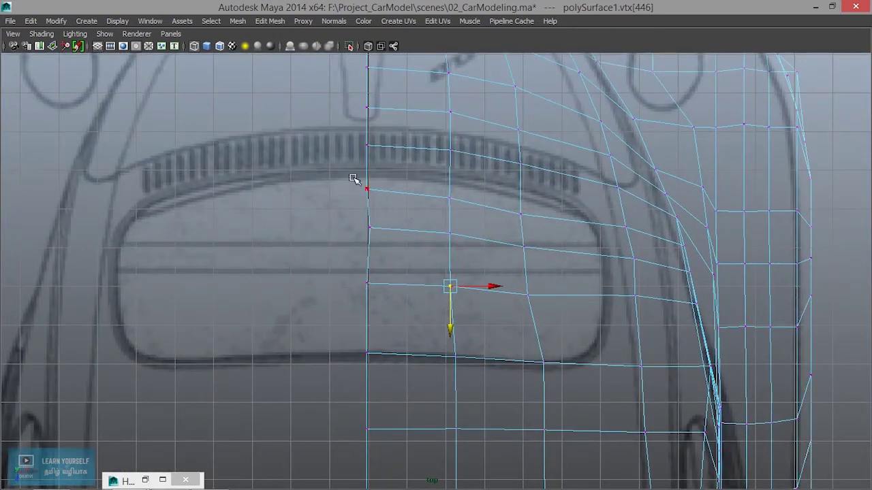
{"action": "left_click_drag", "start_coordinate": [543, 300], "coordinate": [361, 183]}
{"action": "left_click_drag", "start_coordinate": [447, 287], "coordinate": [449, 294]}
{"action": "mouse_move", "coordinate": [645, 305]}
{"action": "left_mouse_down"}
{"action": "mouse_move", "coordinate": [649, 330]}
{"action": "mouse_move", "coordinate": [632, 312]}
{"action": "left_mouse_up"}
Move the first three vertices of the upper window row onto the blueprint's upper rear-window outline
{"action": "left_click", "coordinate": [417, 215]}
{"action": "left_click_drag", "start_coordinate": [367, 237], "coordinate": [368, 218]}
{"action": "left_click", "coordinate": [463, 224]}
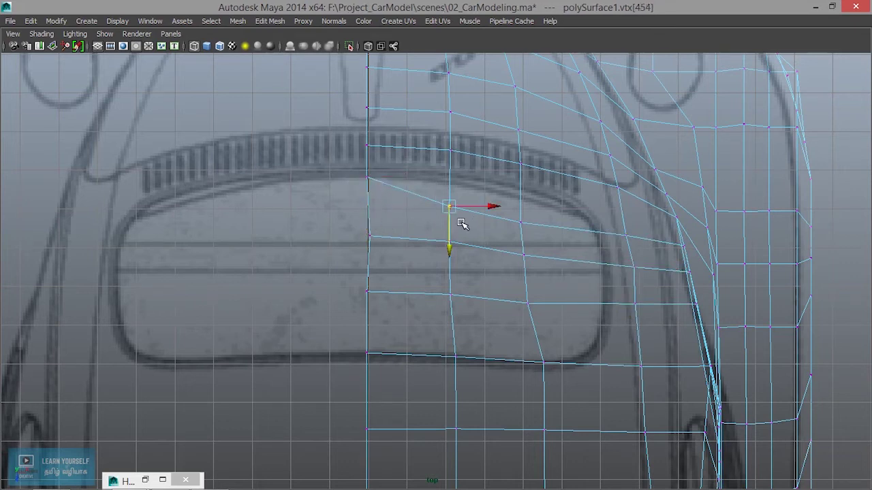
{"action": "left_click_drag", "start_coordinate": [448, 227], "coordinate": [450, 200]}
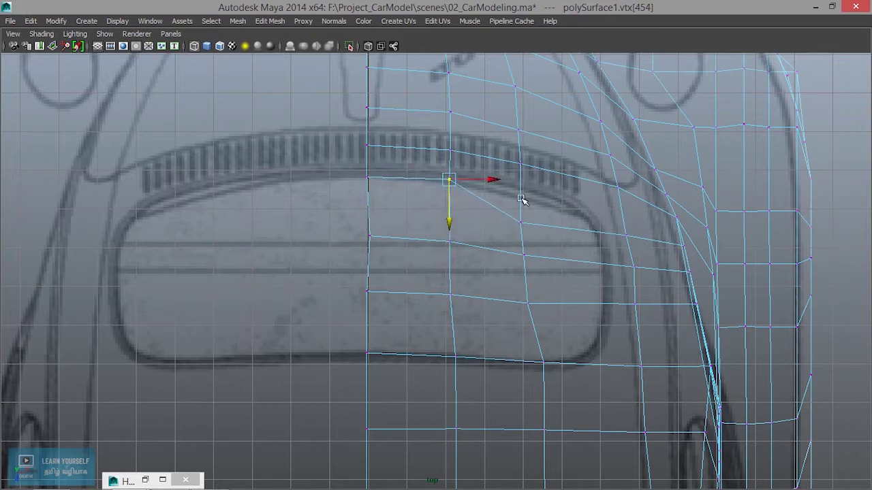
{"action": "left_click", "coordinate": [527, 235]}
{"action": "left_click_drag", "start_coordinate": [530, 241], "coordinate": [530, 212]}
Level the centre vertex of the window's lower edge with its neighbour, and move the middle row's third vertex toward the grille
{"action": "left_click_drag", "start_coordinate": [359, 338], "coordinate": [400, 375]}
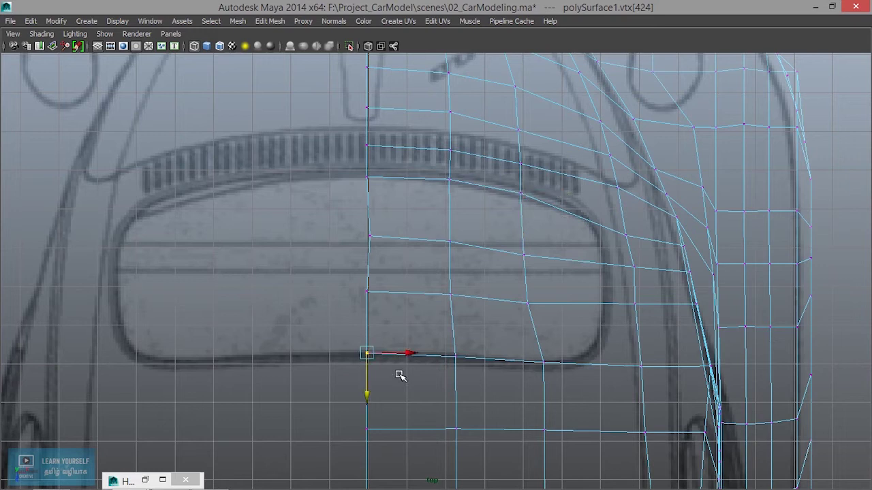
{"action": "left_click_drag", "start_coordinate": [429, 335], "coordinate": [454, 356]}
{"action": "left_click_drag", "start_coordinate": [536, 350], "coordinate": [571, 377]}
{"action": "left_click_drag", "start_coordinate": [509, 291], "coordinate": [539, 319]}
{"action": "left_click_drag", "start_coordinate": [499, 237], "coordinate": [555, 278]}
{"action": "left_click_drag", "start_coordinate": [527, 303], "coordinate": [527, 296]}
Snap the two centreline vertices inside the rear window sideways onto the car's centreline
{"action": "left_click", "coordinate": [367, 243]}
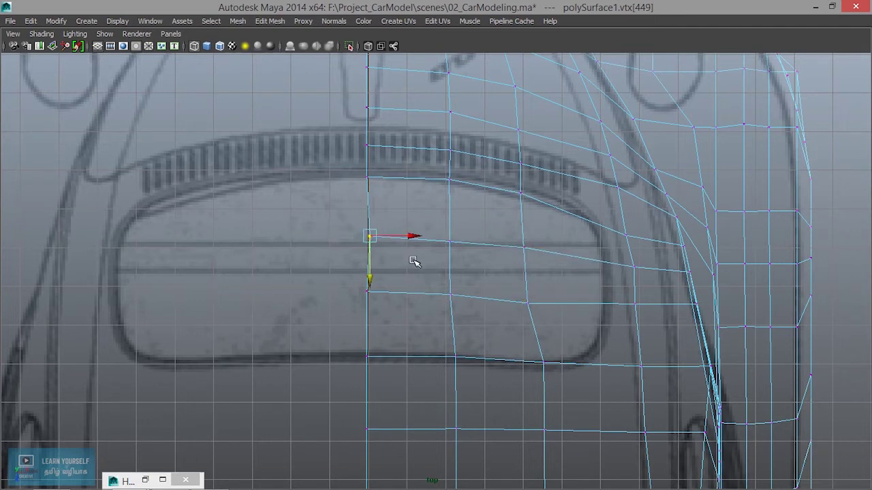
{"action": "mouse_move", "coordinate": [413, 236]}
{"action": "left_mouse_down"}
{"action": "mouse_move", "coordinate": [450, 236]}
{"action": "mouse_move", "coordinate": [414, 236]}
{"action": "left_mouse_up"}
{"action": "key", "text": "x"}
{"action": "mouse_move", "coordinate": [387, 307]}
{"action": "left_mouse_down"}
{"action": "mouse_move", "coordinate": [399, 318]}
{"action": "mouse_move", "coordinate": [413, 293]}
{"action": "mouse_move", "coordinate": [373, 298]}
{"action": "left_mouse_up"}
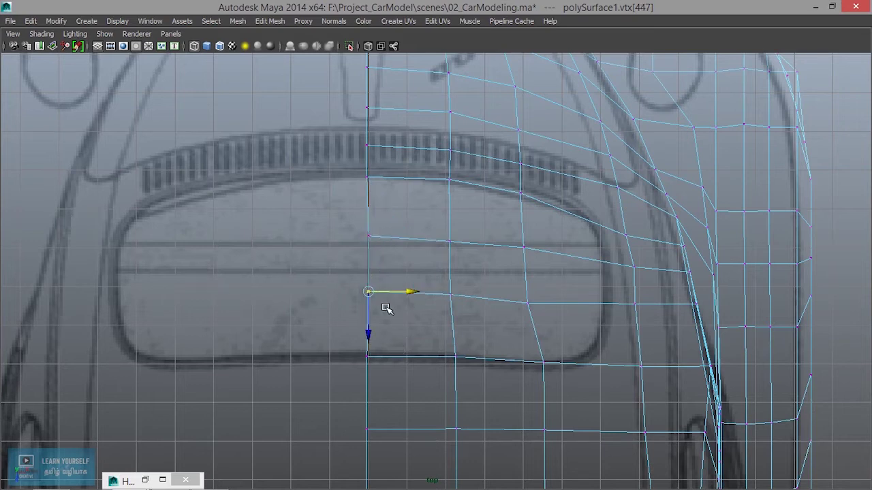
In the perspective view, adjust the heights of the rear window's centreline vertices to remove the bulge from the roof-to-rear profile
{"action": "key", "text": "space"}
{"action": "key", "text": "space"}
{"action": "left_click_drag", "start_coordinate": [646, 241], "coordinate": [640, 260], "text": "alt"}
{"action": "left_click_drag", "start_coordinate": [453, 269], "coordinate": [203, 257], "text": "alt"}
{"action": "right_click_drag", "start_coordinate": [203, 257], "coordinate": [361, 249], "text": "alt"}
{"action": "left_click_drag", "start_coordinate": [360, 248], "coordinate": [387, 263], "text": "alt"}
{"action": "left_click", "coordinate": [372, 237]}
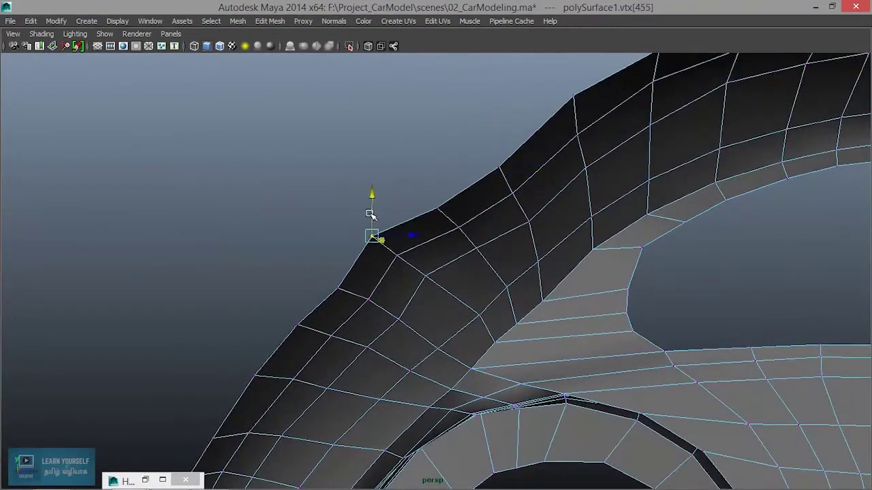
{"action": "left_click_drag", "start_coordinate": [372, 189], "coordinate": [373, 203]}
{"action": "left_click_drag", "start_coordinate": [409, 247], "coordinate": [449, 253]}
{"action": "middle_click_drag", "start_coordinate": [450, 253], "coordinate": [427, 286], "text": "alt"}
{"action": "left_click_drag", "start_coordinate": [428, 286], "coordinate": [450, 240], "text": "alt"}
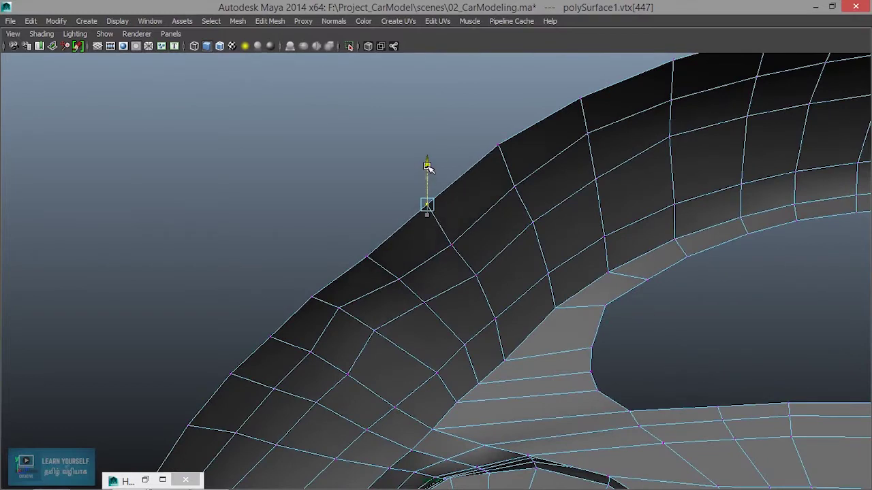
Examine the rear window mesh in perspective and against the blueprint in the front view
{"action": "left_click_drag", "start_coordinate": [440, 193], "coordinate": [487, 224], "text": "alt"}
{"action": "left_click_drag", "start_coordinate": [434, 263], "coordinate": [370, 343], "text": "alt"}
{"action": "left_click", "coordinate": [374, 352]}
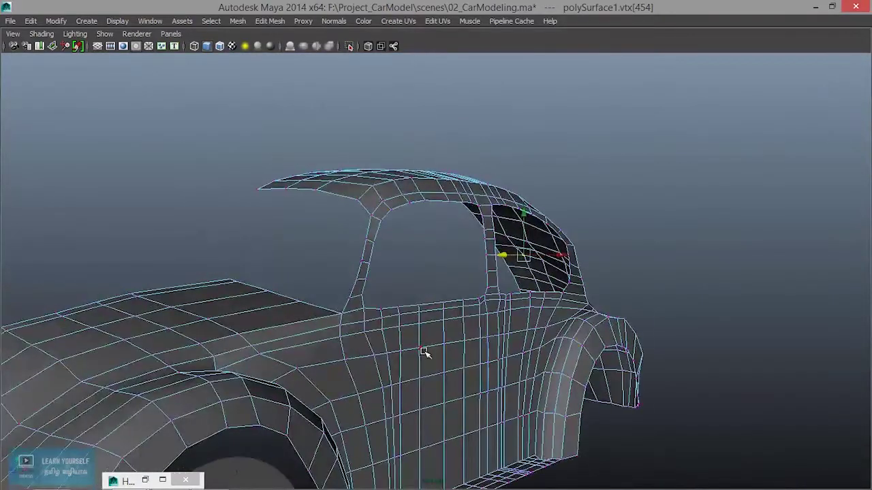
{"action": "key", "text": "space"}
{"action": "key", "text": "space"}
{"action": "scroll", "coordinate": [336, 366], "scroll_direction": "down", "scroll_amount": 2}
{"action": "middle_click_drag", "start_coordinate": [501, 155], "coordinate": [439, 403], "text": "alt"}
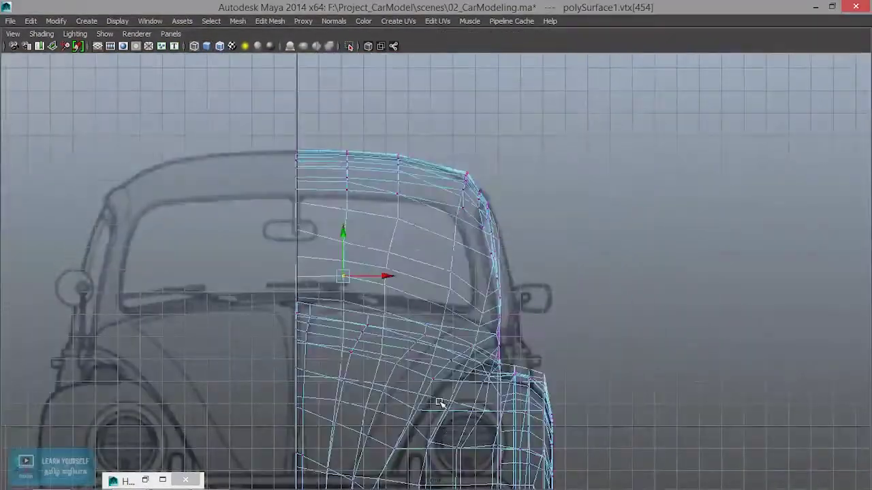
{"action": "scroll", "coordinate": [432, 392], "scroll_direction": "up", "scroll_amount": 3}
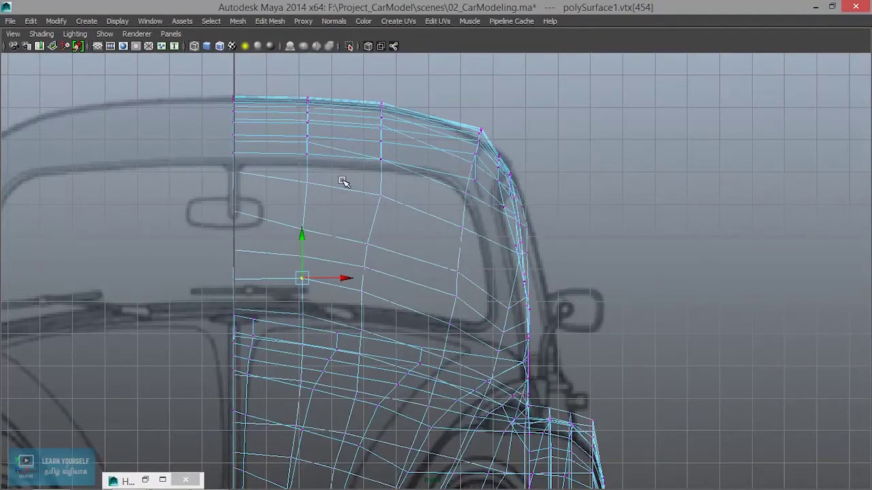
Using the four-view layout, lower the roof's front centre vertex onto the windshield's upper outline in the front view
{"action": "key", "text": "space"}
{"action": "left_click_drag", "start_coordinate": [600, 190], "coordinate": [625, 195], "text": "alt"}
{"action": "left_click", "coordinate": [472, 119]}
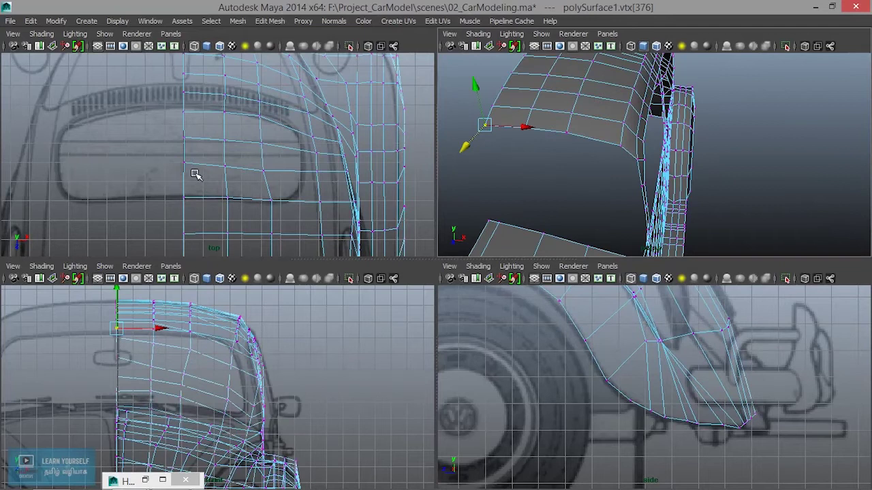
{"action": "right_click_drag", "start_coordinate": [190, 361], "coordinate": [258, 390], "text": "alt"}
{"action": "middle_click_drag", "start_coordinate": [258, 391], "coordinate": [384, 442], "text": "alt"}
{"action": "right_click_drag", "start_coordinate": [232, 385], "coordinate": [330, 427], "text": "alt"}
{"action": "left_click_drag", "start_coordinate": [186, 296], "coordinate": [188, 299]}
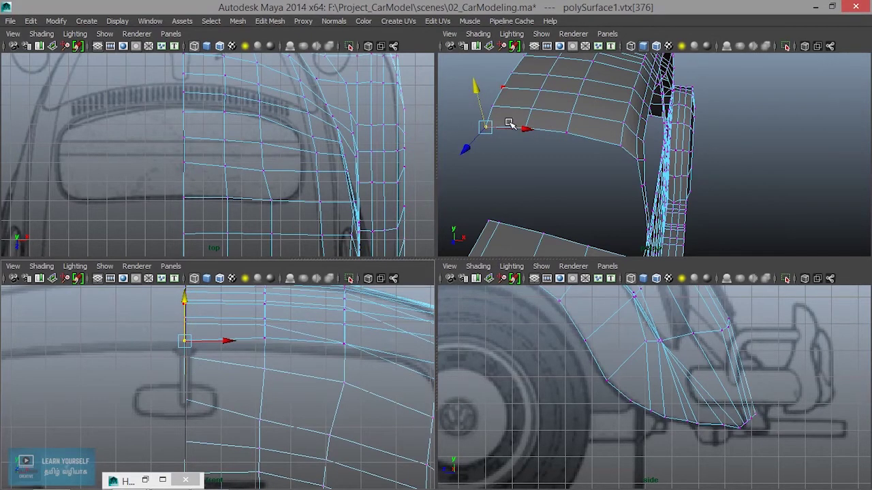
Lower the next two vertices along the roof's front edge onto the windshield's upper outline
{"action": "left_click_drag", "start_coordinate": [509, 120], "coordinate": [547, 158]}
{"action": "left_click_drag", "start_coordinate": [265, 294], "coordinate": [266, 299]}
{"action": "middle_click_drag", "start_coordinate": [386, 350], "coordinate": [304, 350], "text": "alt"}
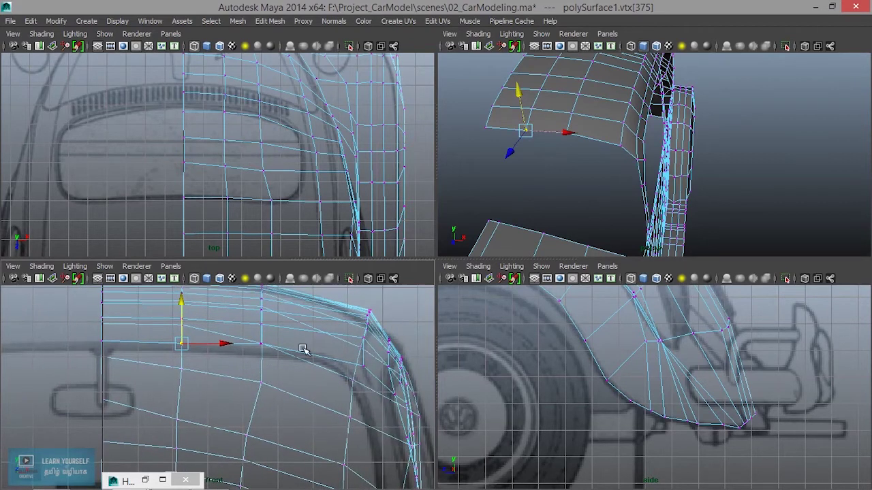
{"action": "left_click_drag", "start_coordinate": [560, 127], "coordinate": [587, 161]}
{"action": "left_click_drag", "start_coordinate": [265, 304], "coordinate": [265, 307]}
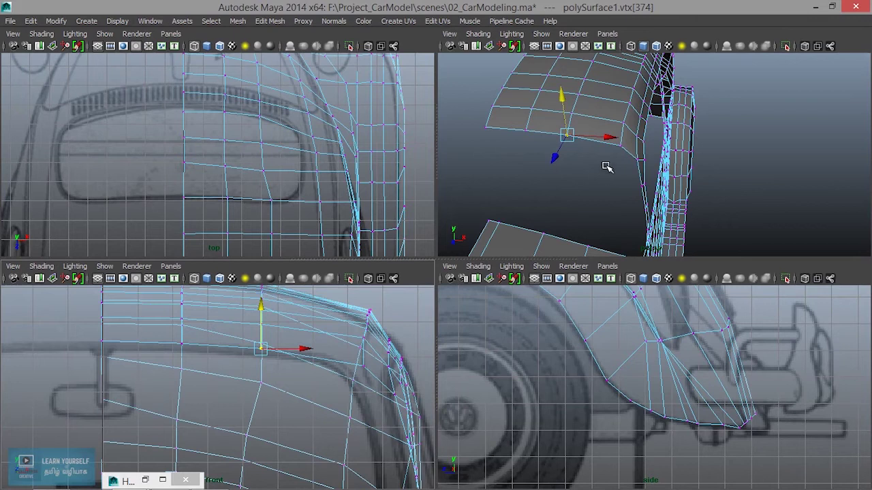
Undo the last change and move the roof's front corner vertex inward toward the windshield's upper corner in the front view
{"action": "left_click_drag", "start_coordinate": [608, 182], "coordinate": [587, 134], "text": "alt"}
{"action": "key", "text": "ctrl+z"}
{"action": "mouse_move", "coordinate": [363, 366]}
{"action": "left_mouse_down"}
{"action": "mouse_move", "coordinate": [340, 359]}
{"action": "mouse_move", "coordinate": [352, 365]}
{"action": "left_mouse_up"}
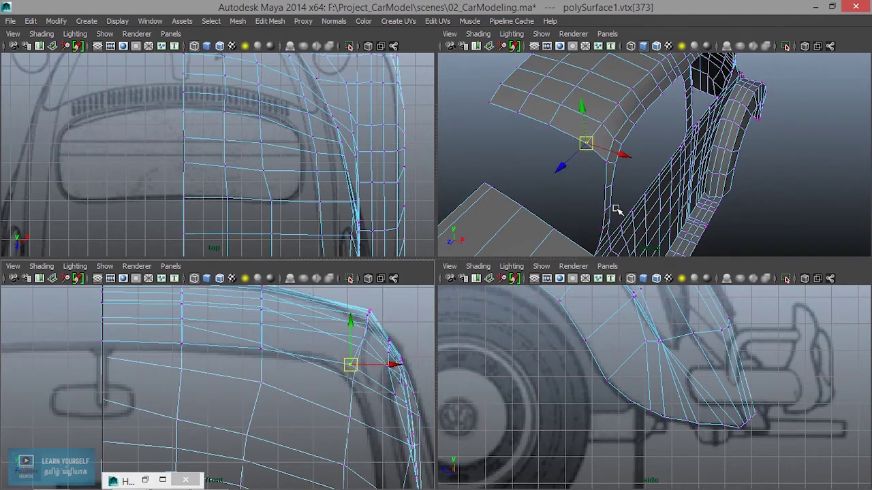
Inspect the door side and rear fender of the half body in the enlarged perspective view
{"action": "key", "text": "space"}
{"action": "scroll", "coordinate": [579, 249], "scroll_direction": "down", "scroll_amount": 5}
{"action": "left_click_drag", "start_coordinate": [570, 256], "coordinate": [393, 232], "text": "alt"}
{"action": "scroll", "coordinate": [519, 286], "scroll_direction": "up", "scroll_amount": 3}
{"action": "left_click_drag", "start_coordinate": [517, 286], "coordinate": [484, 238], "text": "alt"}
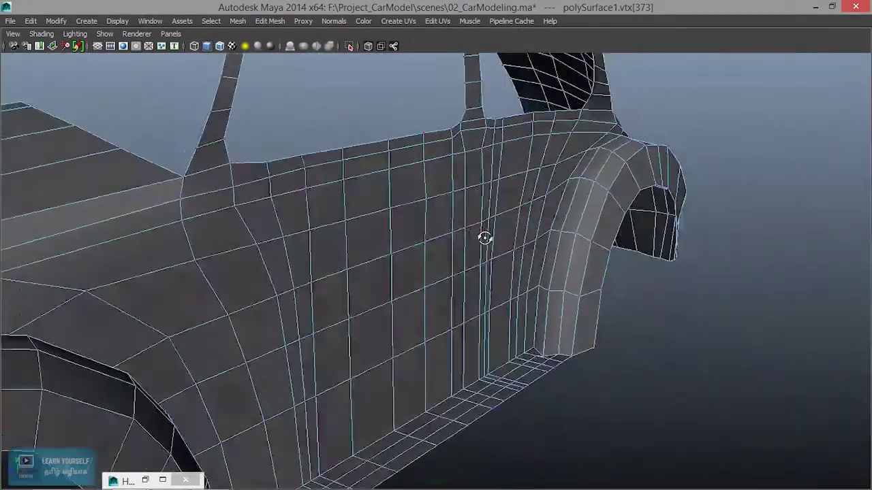
{"action": "left_click_drag", "start_coordinate": [484, 238], "coordinate": [465, 241], "text": "alt"}
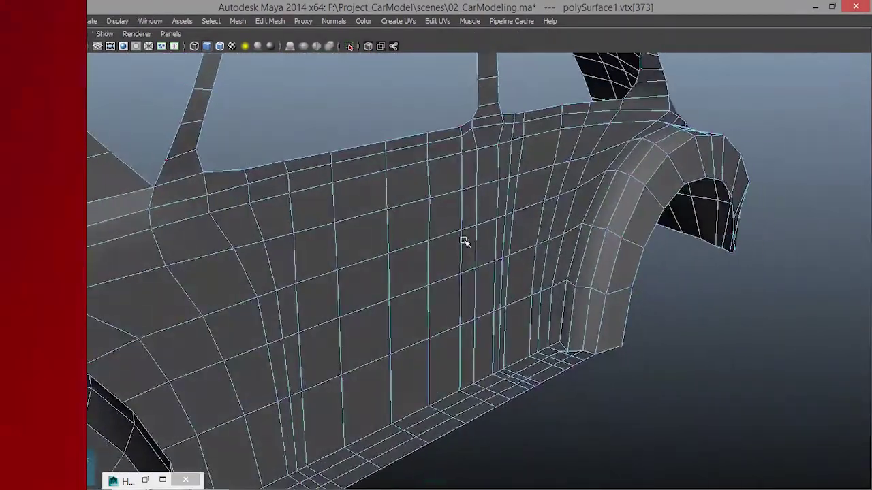
{"action": "right_click_drag", "start_coordinate": [465, 241], "coordinate": [611, 246], "text": "alt"}
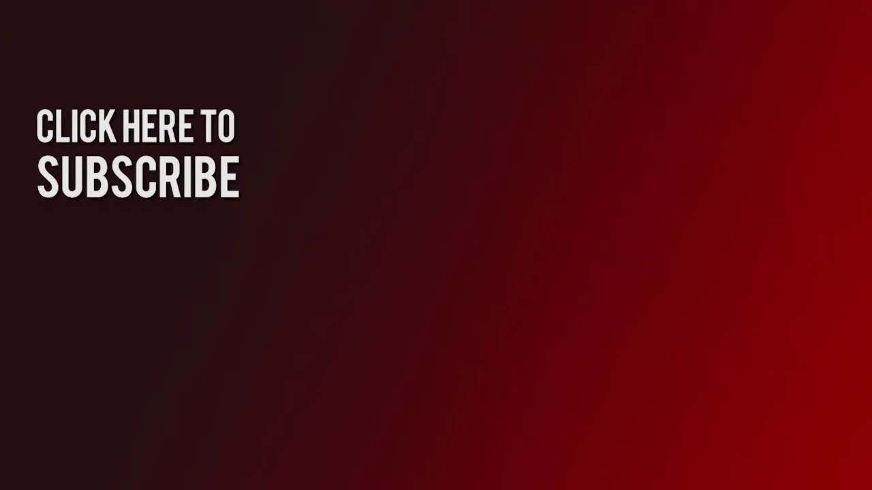